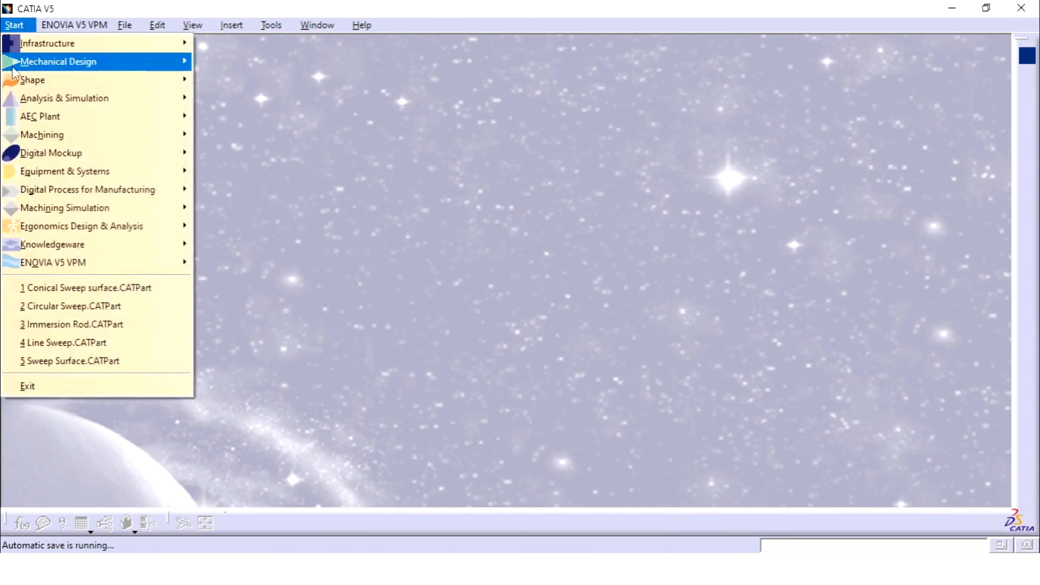
# Create a new part named Adaptive Sweep in the Generative Shape Design workbench
pyautogui.moveTo(102, 80)
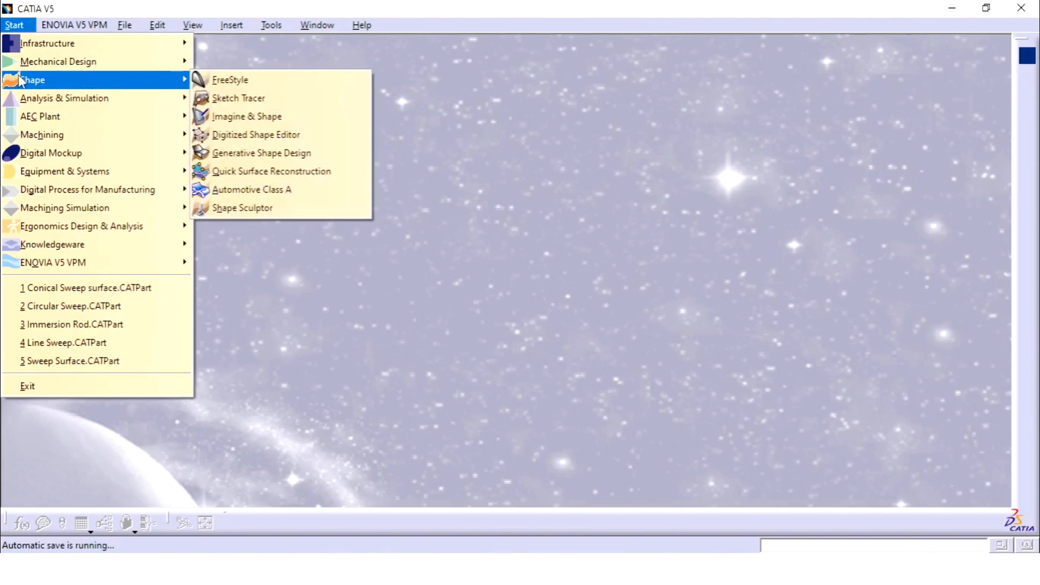
pyautogui.click(267, 154)
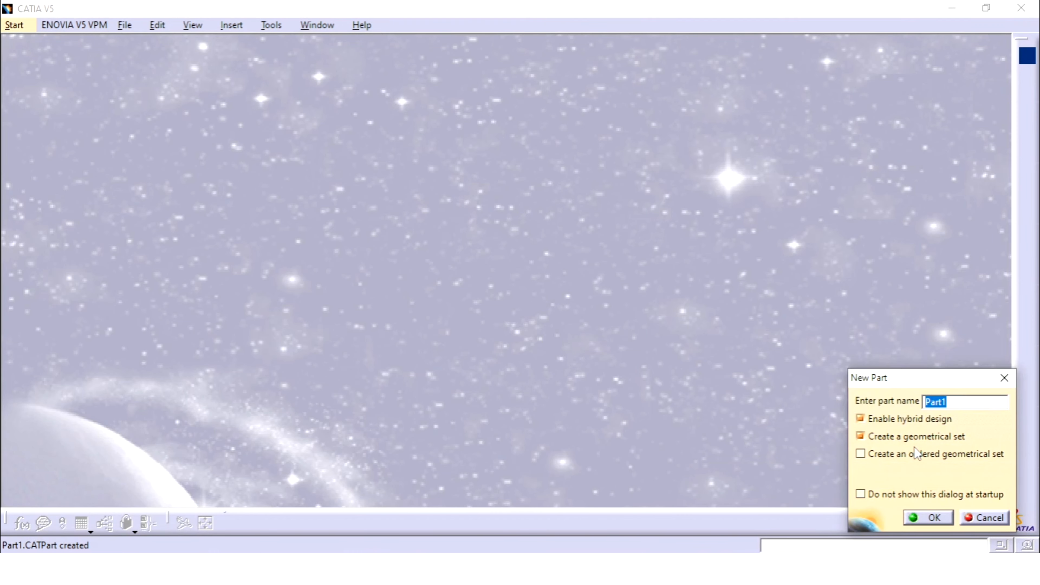
pyautogui.write('Adaptive Sweep')
pyautogui.click(946, 518)
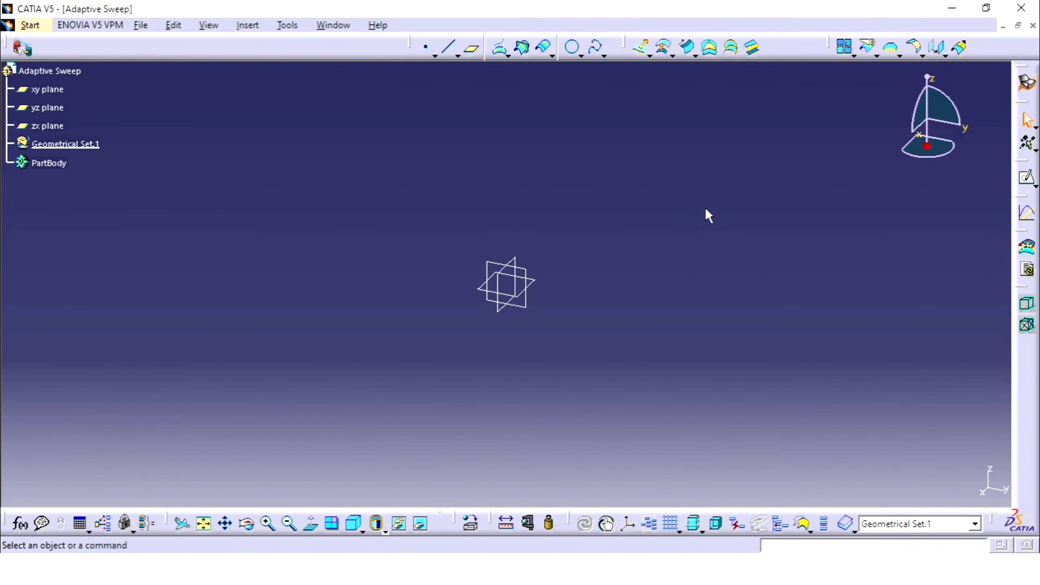
pyautogui.click(696, 56)
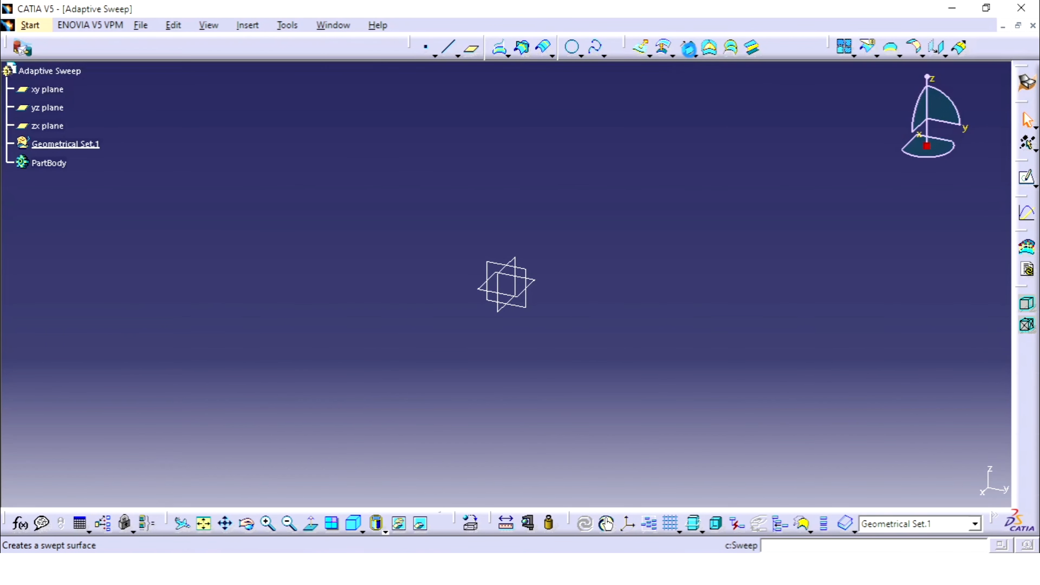
pyautogui.click(691, 53)
pyautogui.click(950, 65)
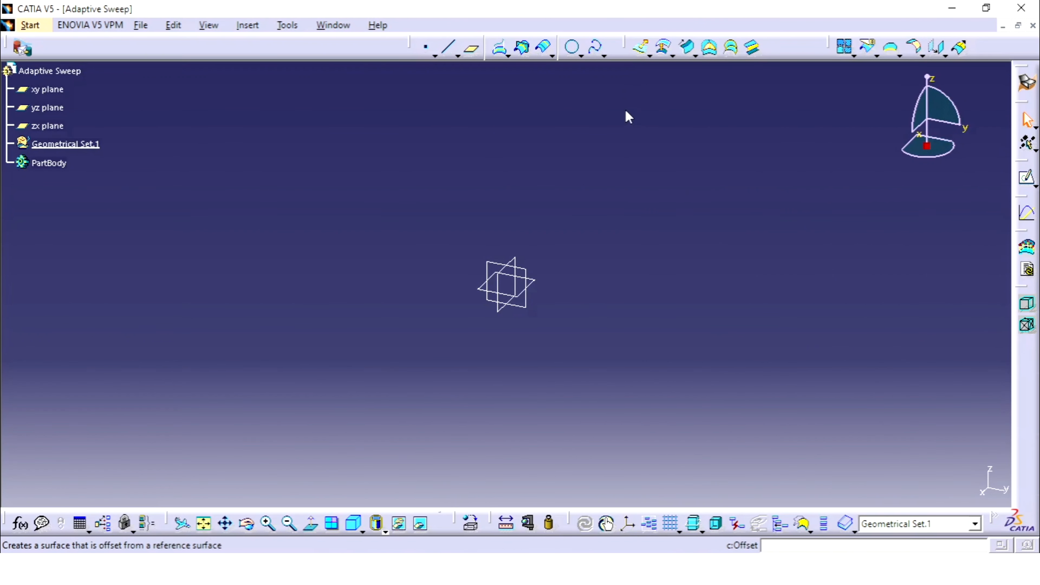
pyautogui.moveTo(625, 46); pyautogui.dragTo(626, 122)
pyautogui.moveTo(650, 67); pyautogui.dragTo(736, 128)
pyautogui.click(687, 56)
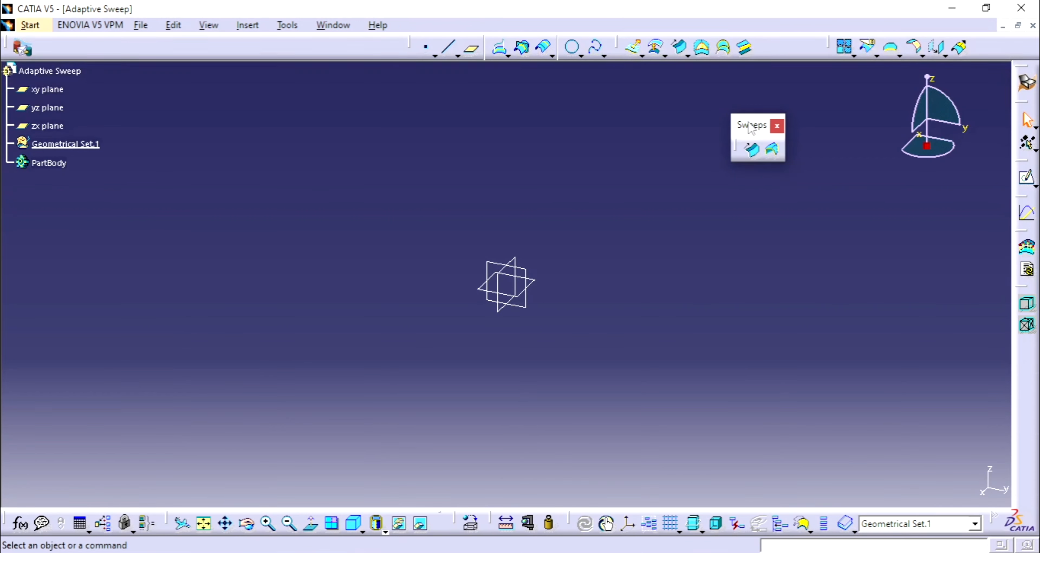
pyautogui.click(776, 126)
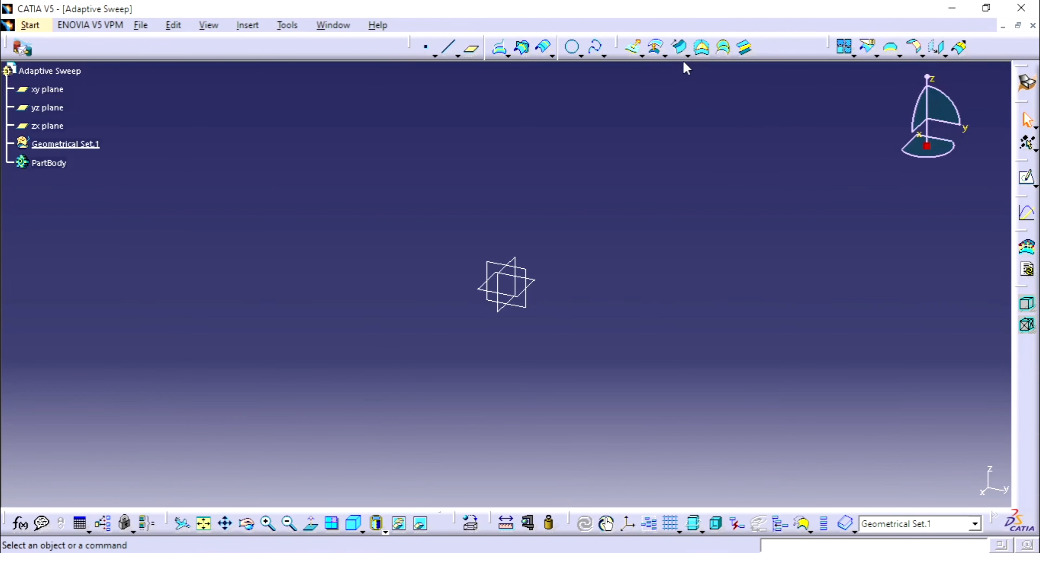
# Open the Adaptive Sweep definition to examine its required inputs, and cancel it
pyautogui.click(707, 54)
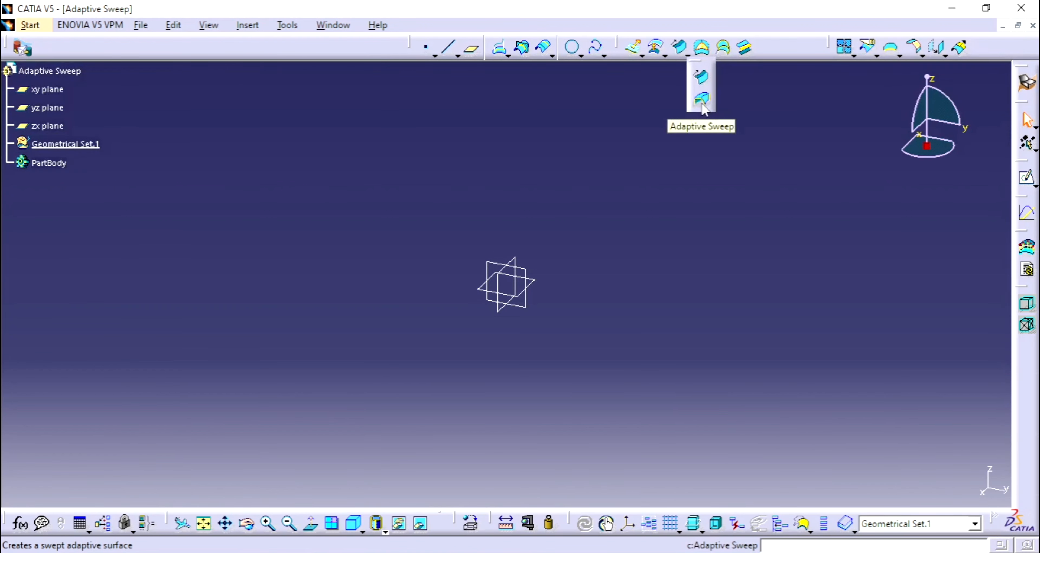
pyautogui.click(702, 105)
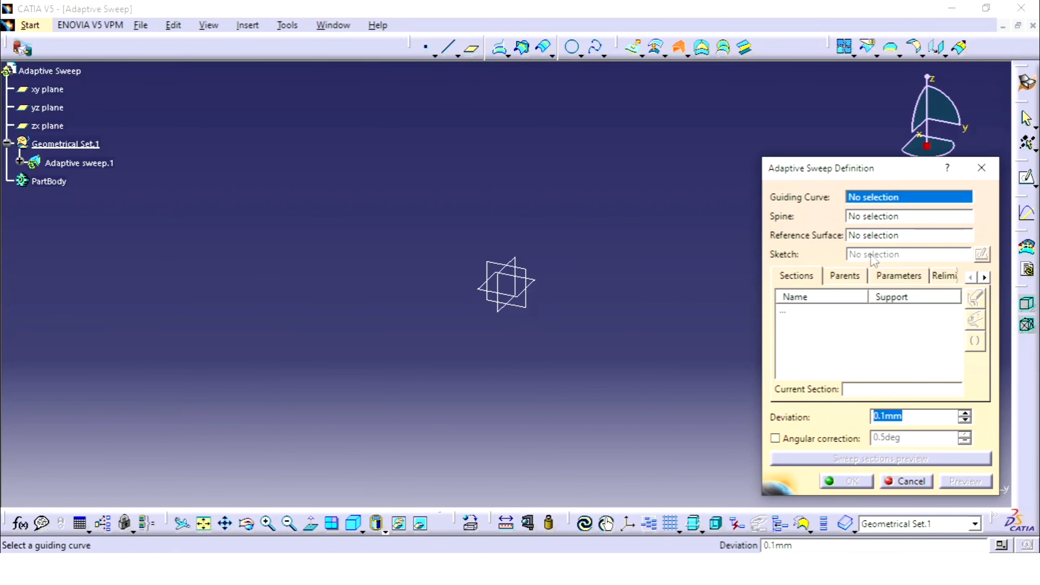
pyautogui.click(911, 480)
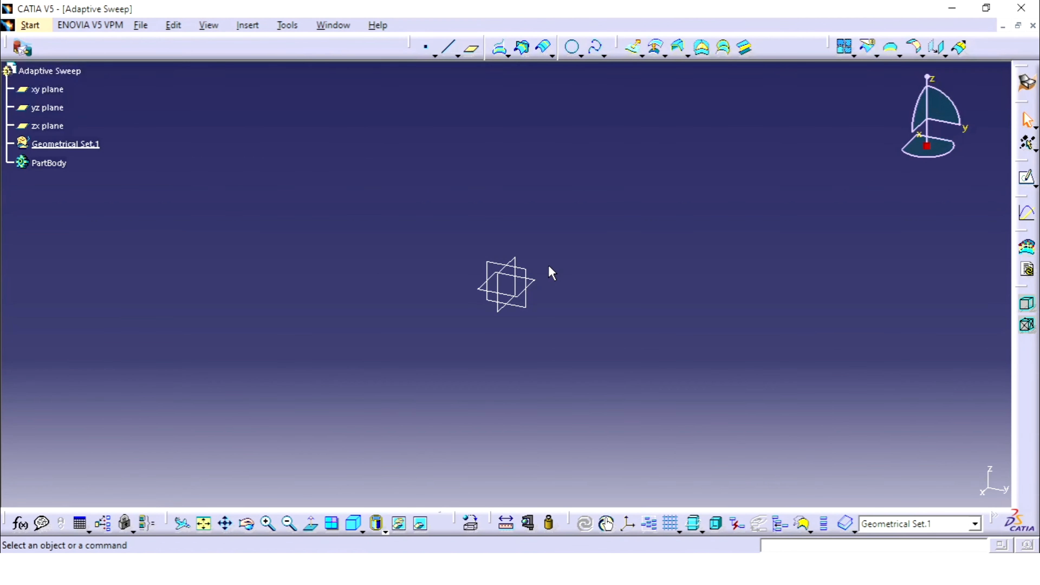
# Sketch a wavy spline on the zx plane, starting at the origin, and exit the sketch
pyautogui.click(53, 125)
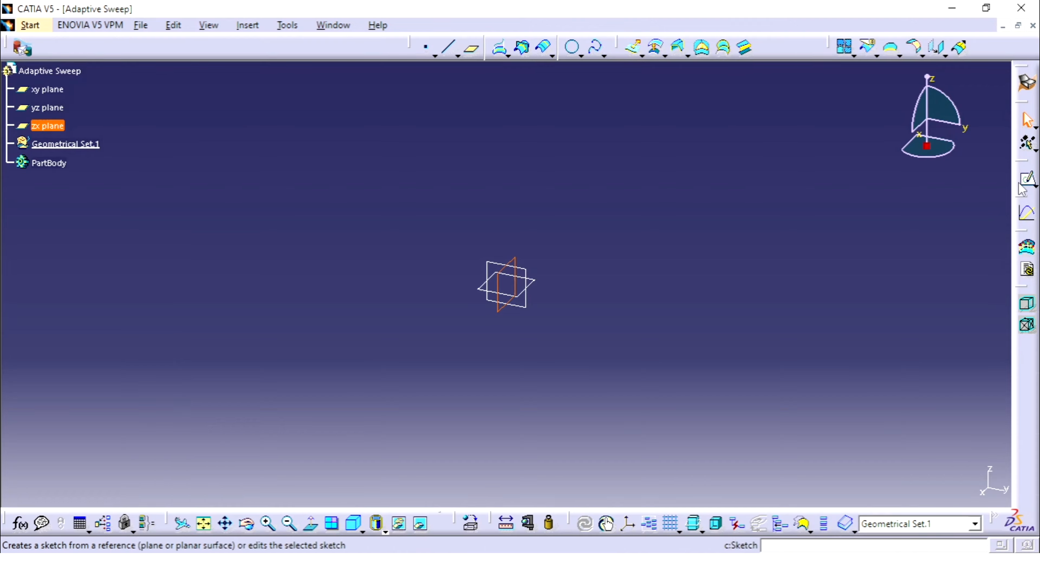
pyautogui.click(1027, 177)
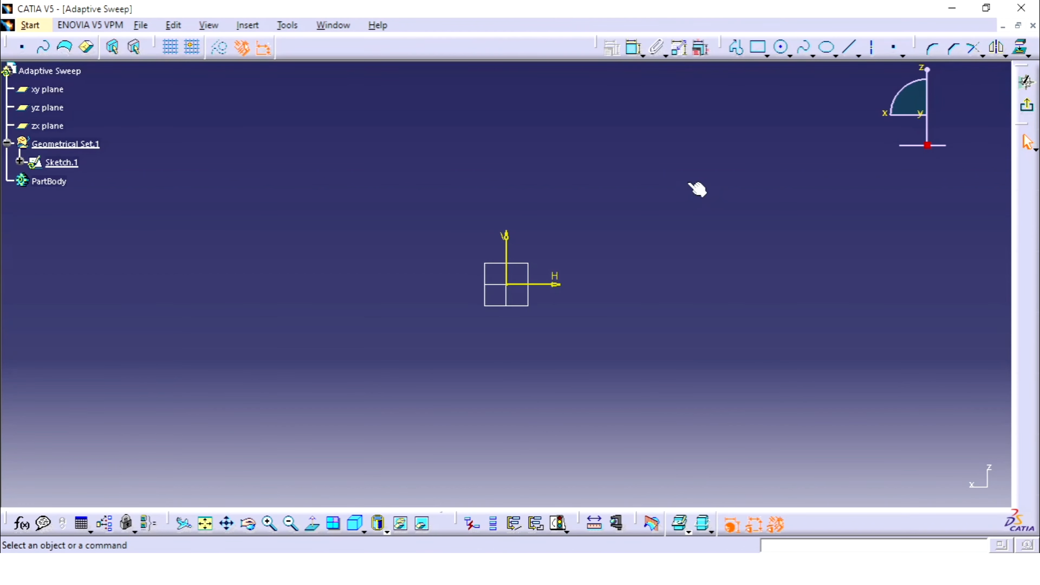
pyautogui.click(803, 47)
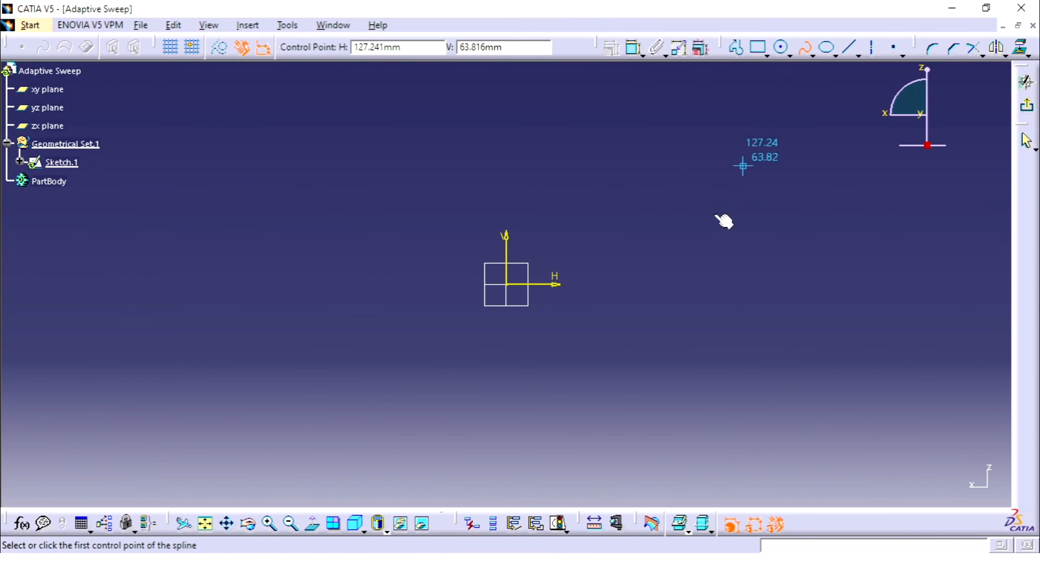
pyautogui.click(507, 284)
pyautogui.click(589, 263)
pyautogui.click(664, 278)
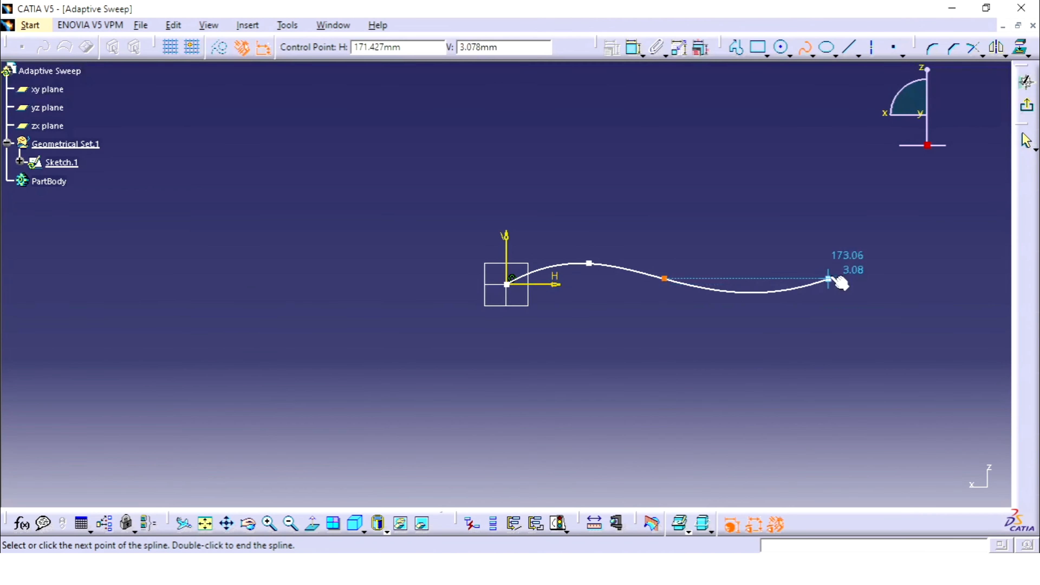
pyautogui.click(840, 271)
pyautogui.click(890, 252)
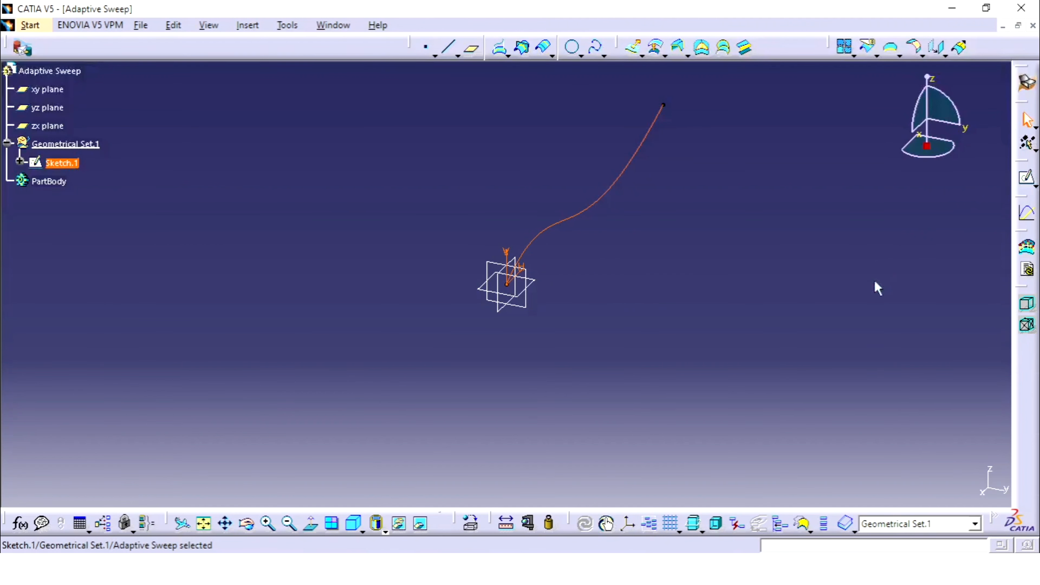
pyautogui.click(838, 277)
# Create a plane normal to the spline at its far endpoint
pyautogui.moveTo(704, 215)
pyautogui.mouseDown(button='middle')
pyautogui.moveTo(721, 321)
pyautogui.moveTo(702, 331)
pyautogui.moveTo(669, 288)
pyautogui.moveTo(680, 279)
pyautogui.mouseUp(button='middle')
pyautogui.click(473, 50)
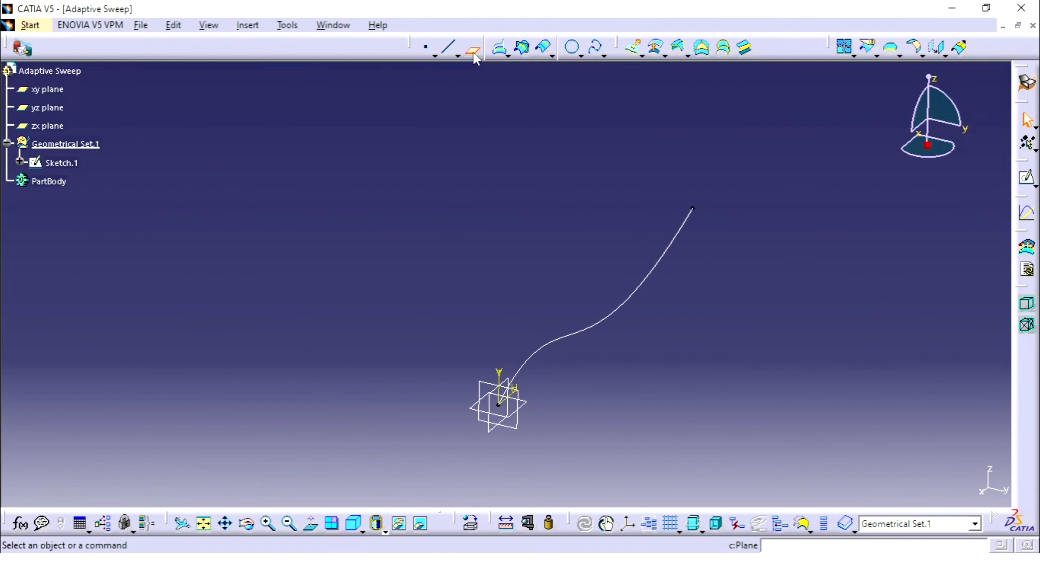
pyautogui.click(694, 215)
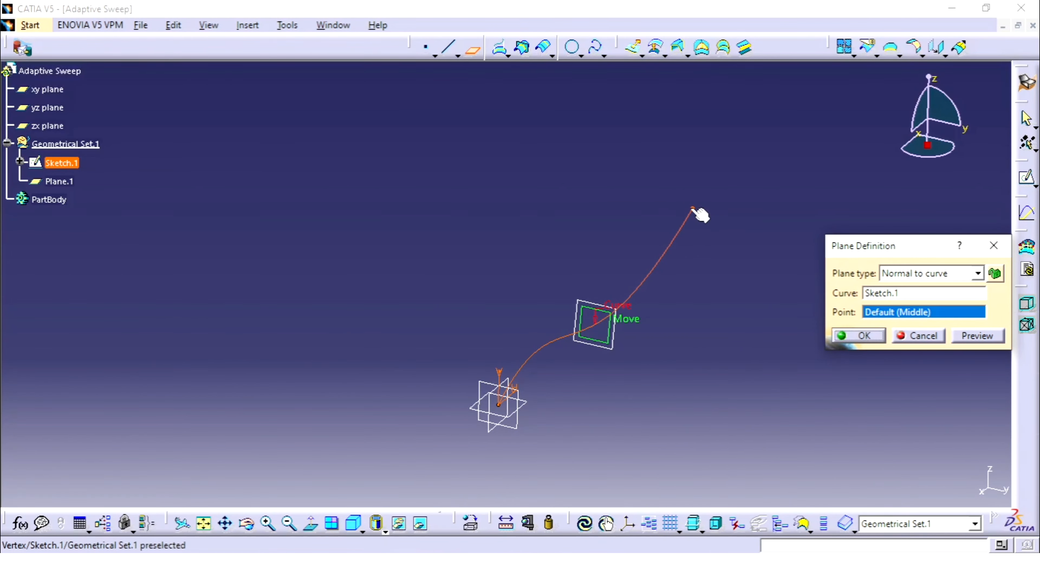
pyautogui.click(692, 209)
pyautogui.moveTo(615, 274); pyautogui.dragTo(624, 225, button='middle')
pyautogui.click(855, 336)
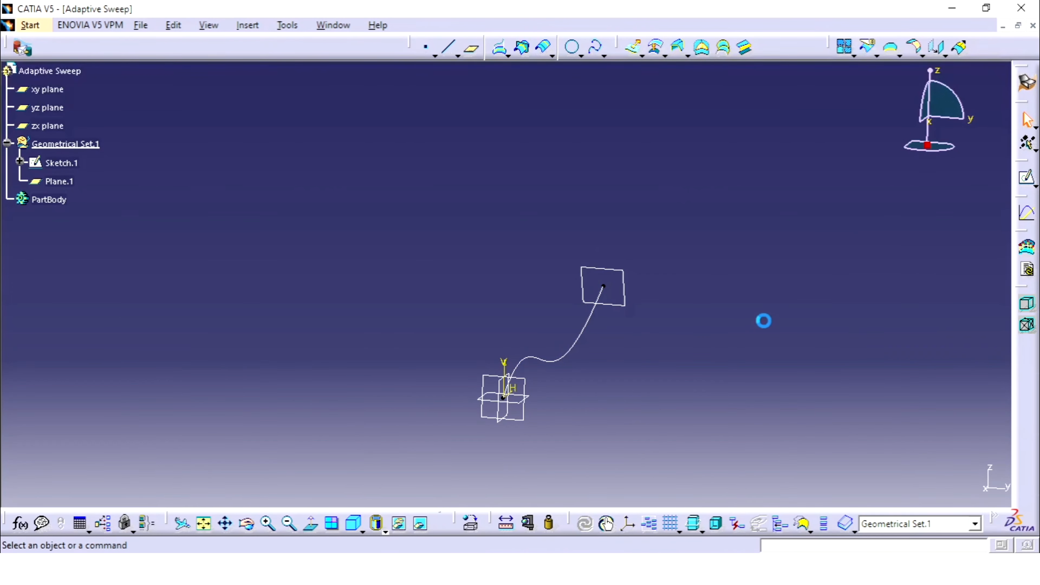
# Start a positioned sketch on the new plane, with its origin projected from the spline's endpoint and the H direction reversed
pyautogui.moveTo(680, 256)
pyautogui.mouseDown(button='middle')
pyautogui.moveTo(585, 304)
pyautogui.moveTo(544, 303)
pyautogui.moveTo(534, 274)
pyautogui.mouseUp(button='middle')
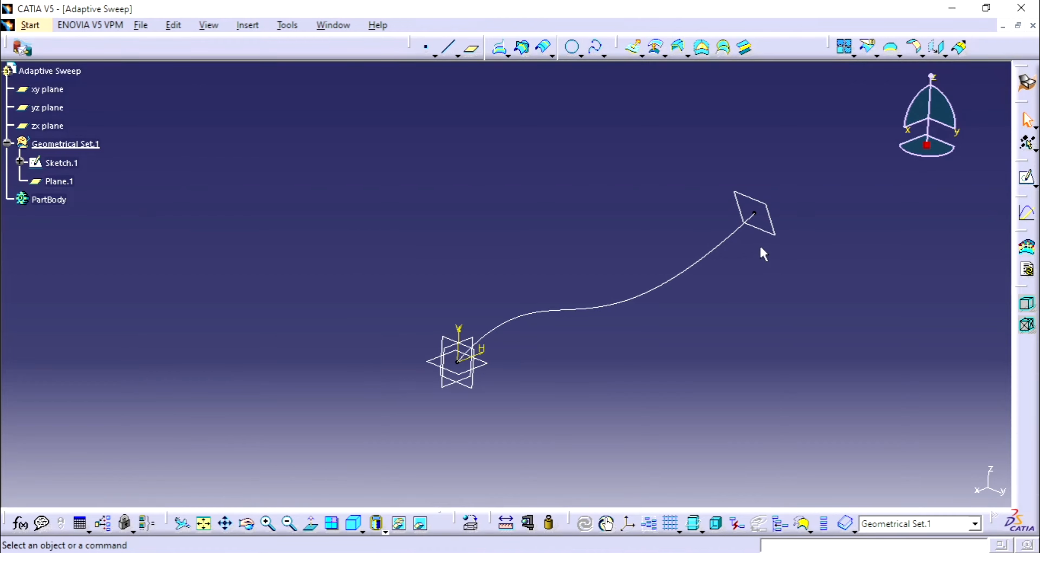
pyautogui.click(770, 232)
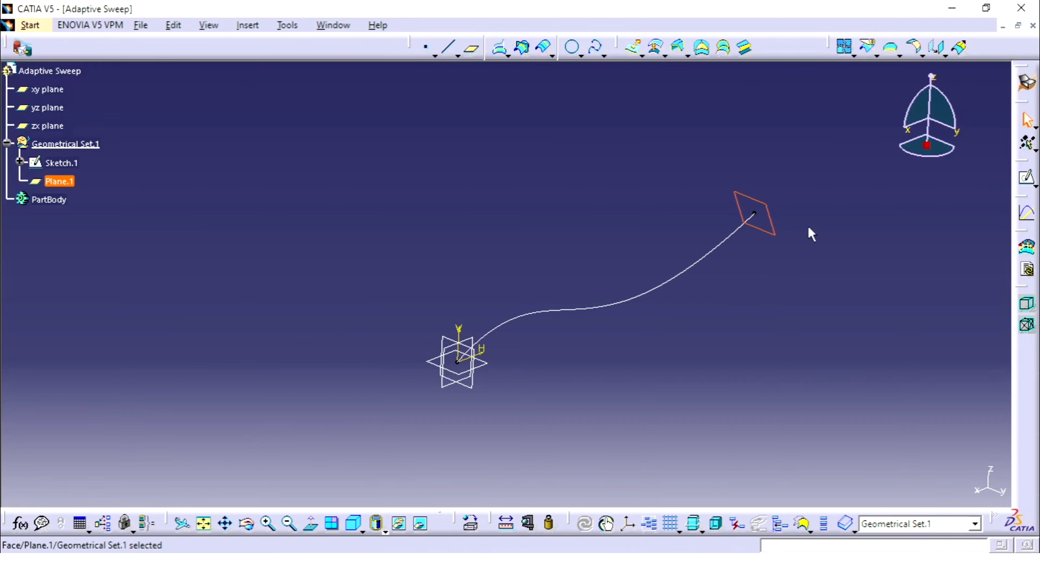
pyautogui.click(1034, 185)
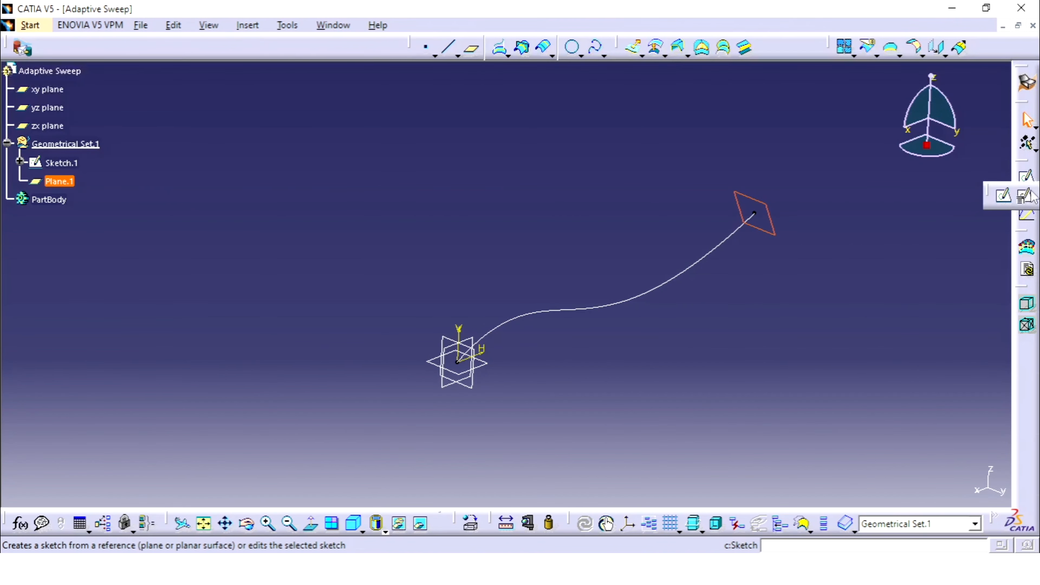
pyautogui.click(1030, 196)
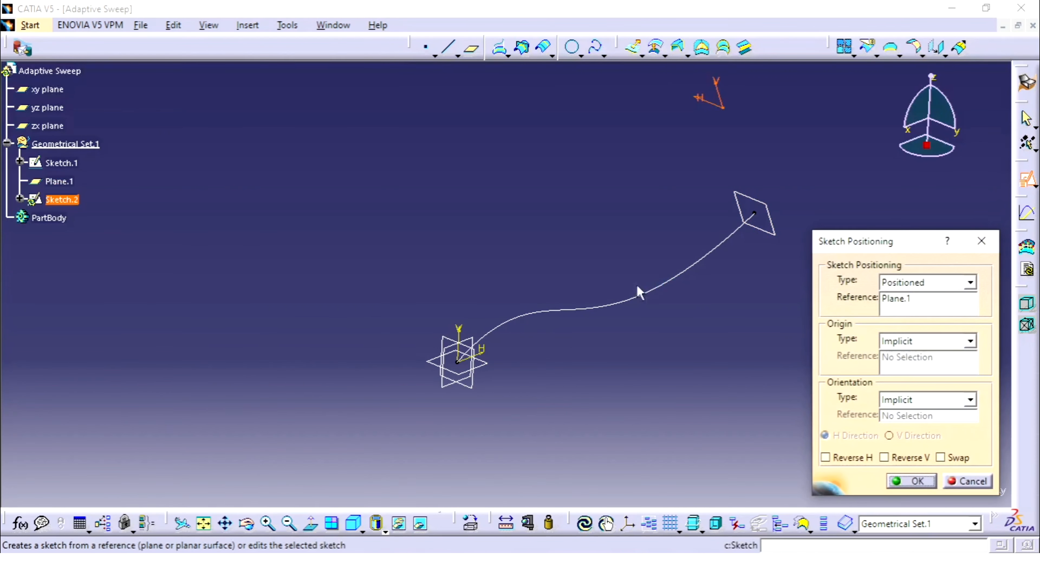
pyautogui.moveTo(640, 292); pyautogui.dragTo(642, 251, button='middle')
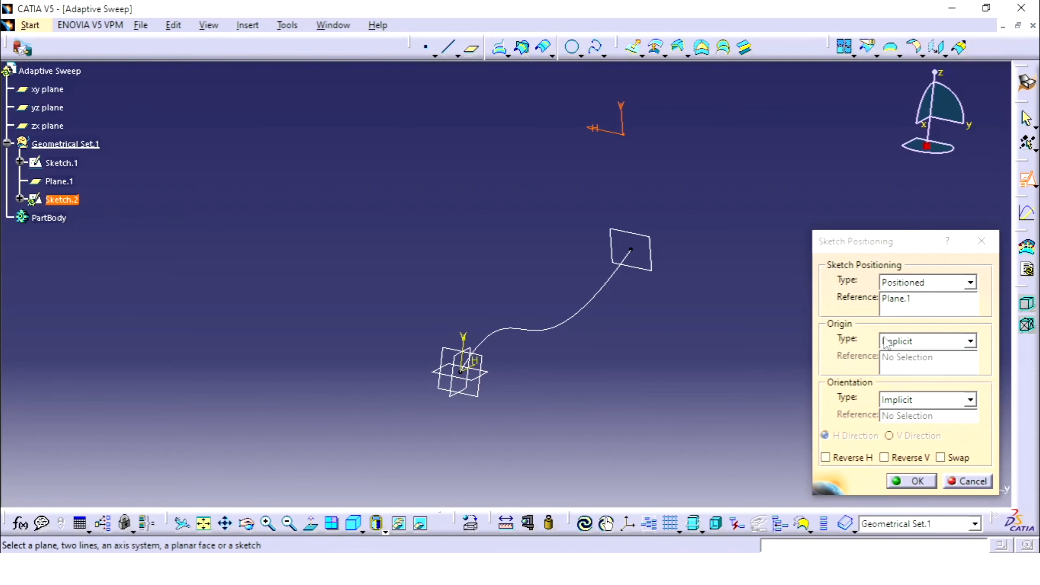
pyautogui.click(903, 345)
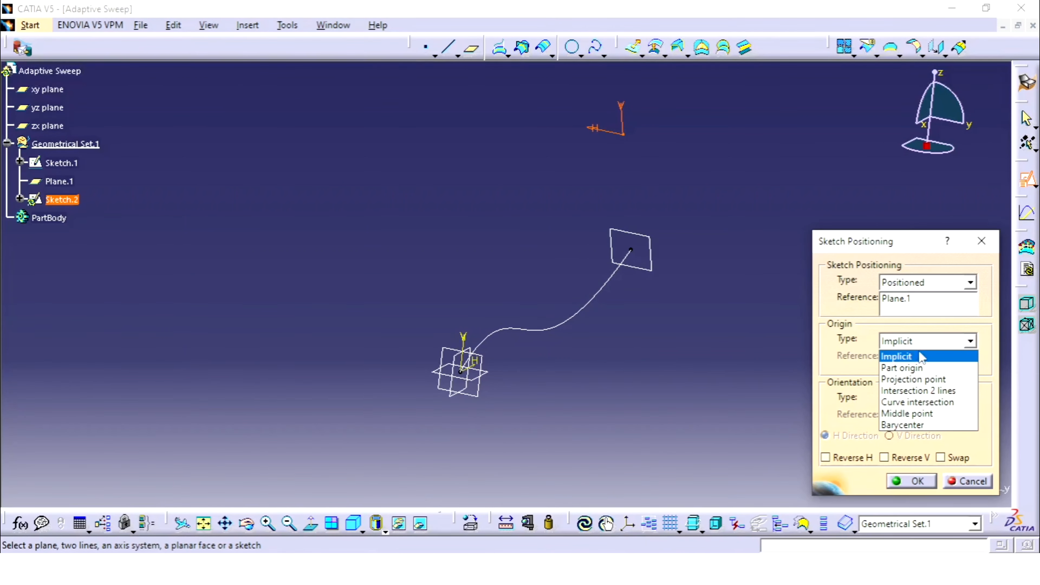
pyautogui.click(937, 380)
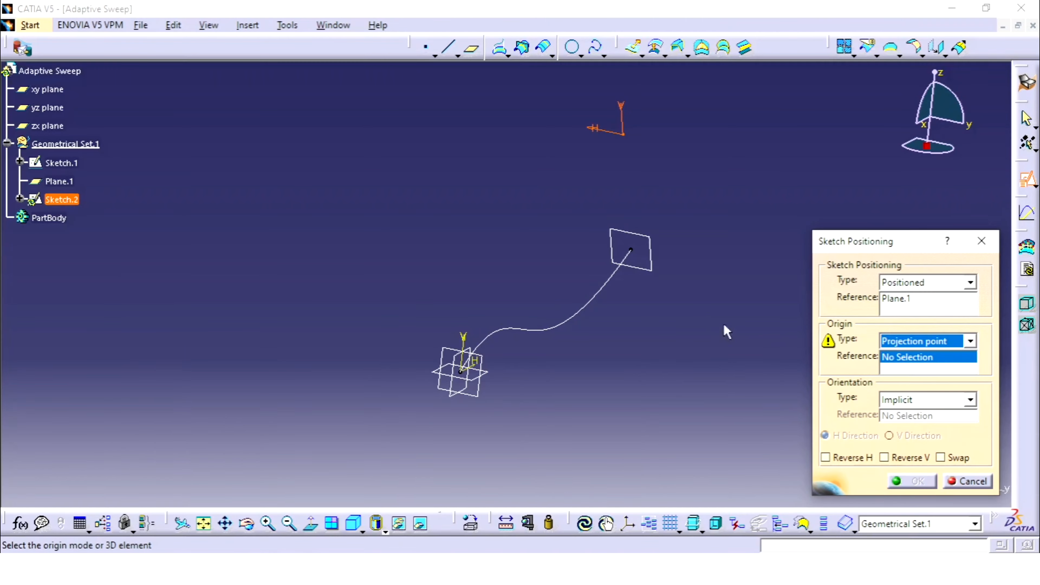
pyautogui.click(632, 251)
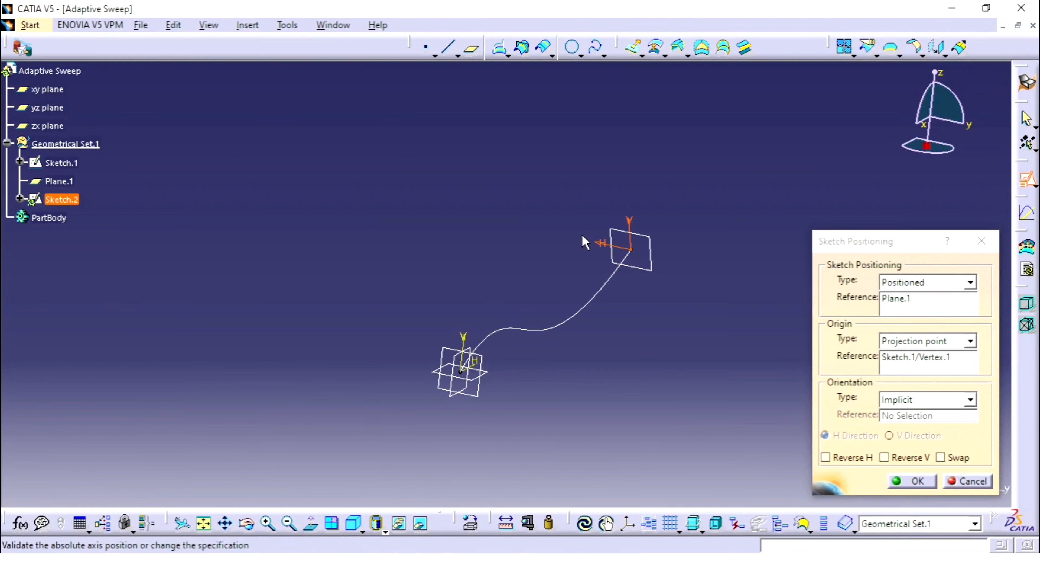
pyautogui.click(825, 458)
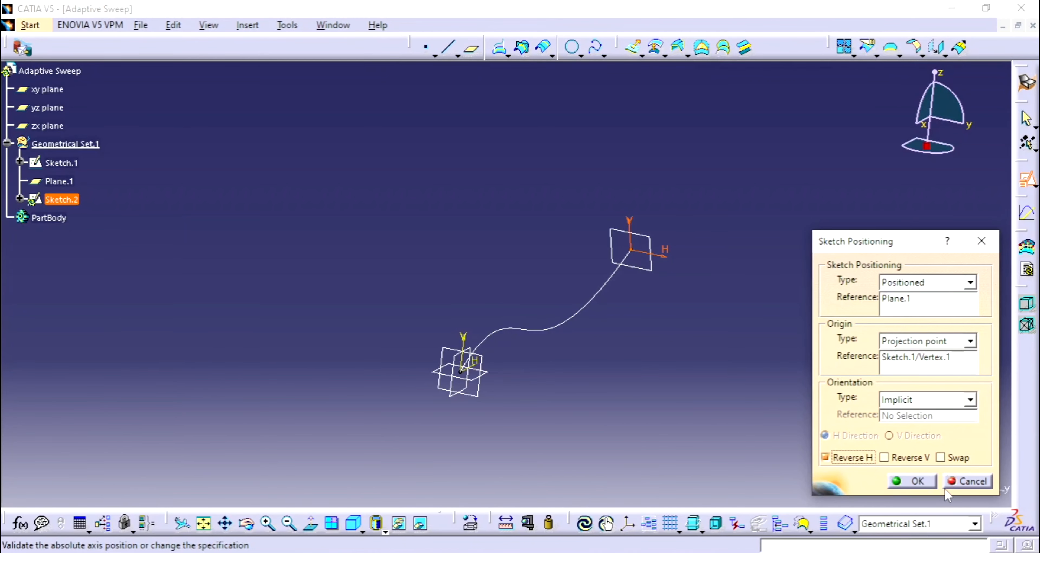
pyautogui.click(912, 481)
# Sketch an open three-line profile around the origin, about 57 mm wide and 41 mm high, with both lower ends on the H axis
pyautogui.moveTo(661, 277)
pyautogui.mouseDown(button='middle')
pyautogui.moveTo(665, 364)
pyautogui.moveTo(654, 353)
pyautogui.mouseUp(button='middle')
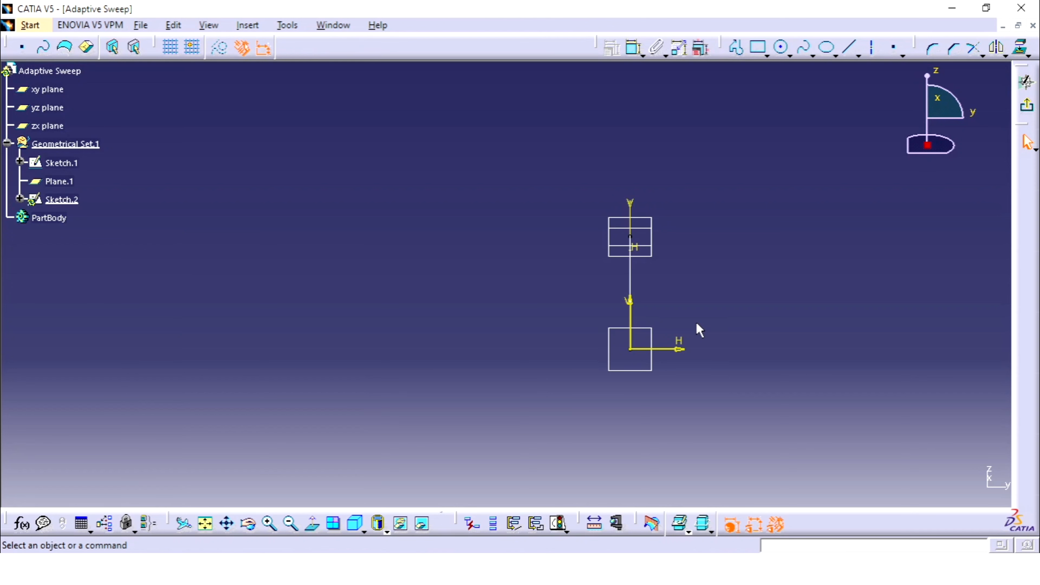
pyautogui.click(737, 48)
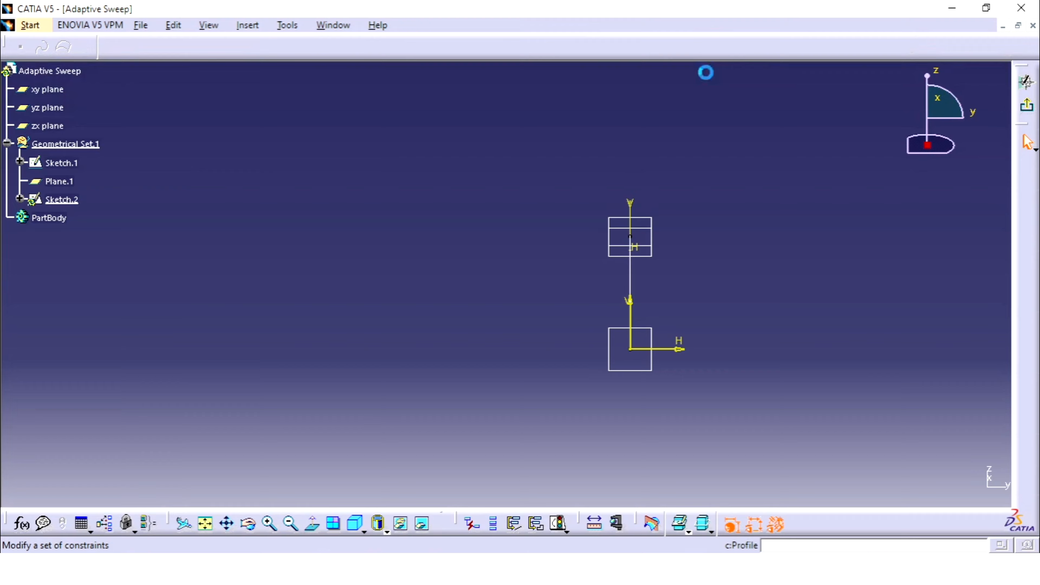
pyautogui.click(579, 349)
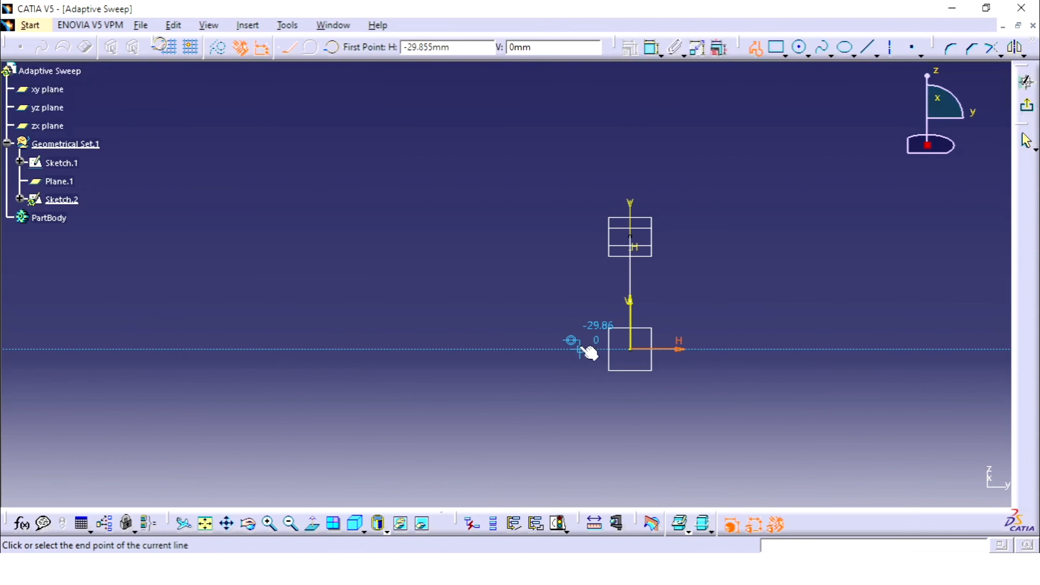
pyautogui.click(580, 302)
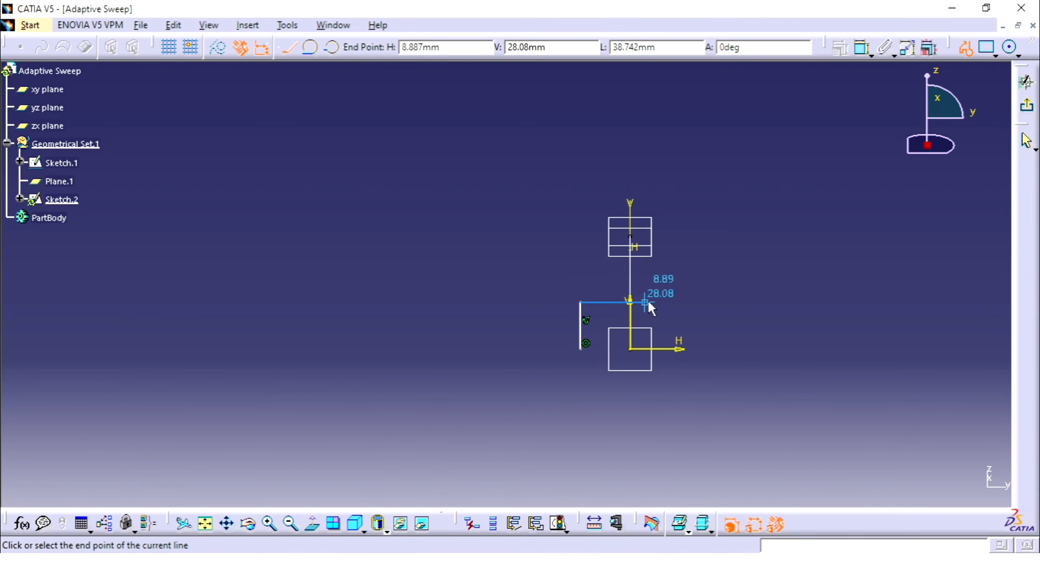
pyautogui.click(676, 302)
pyautogui.click(678, 348)
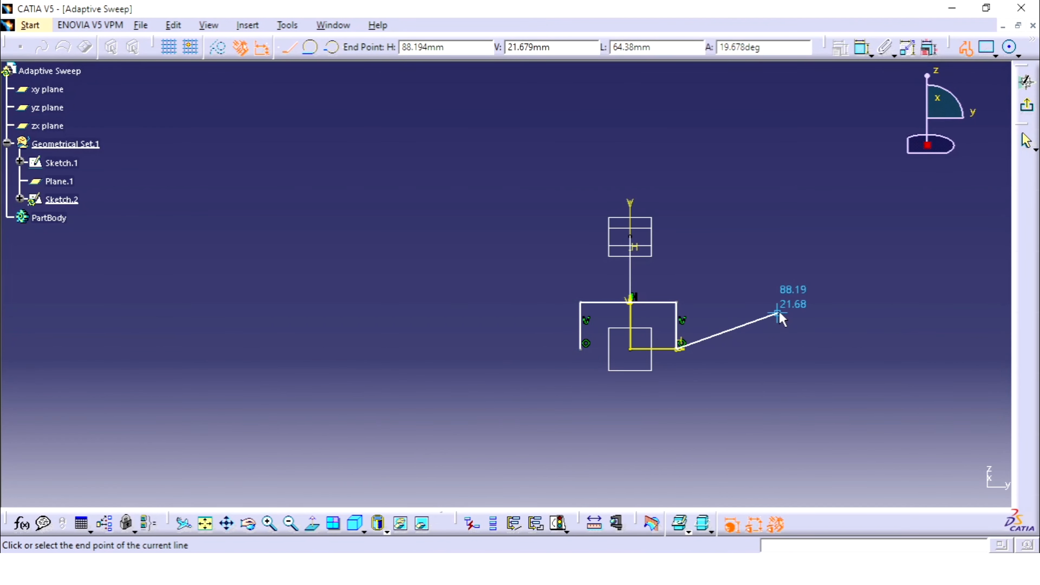
pyautogui.press('Escape')
pyautogui.click(722, 315)
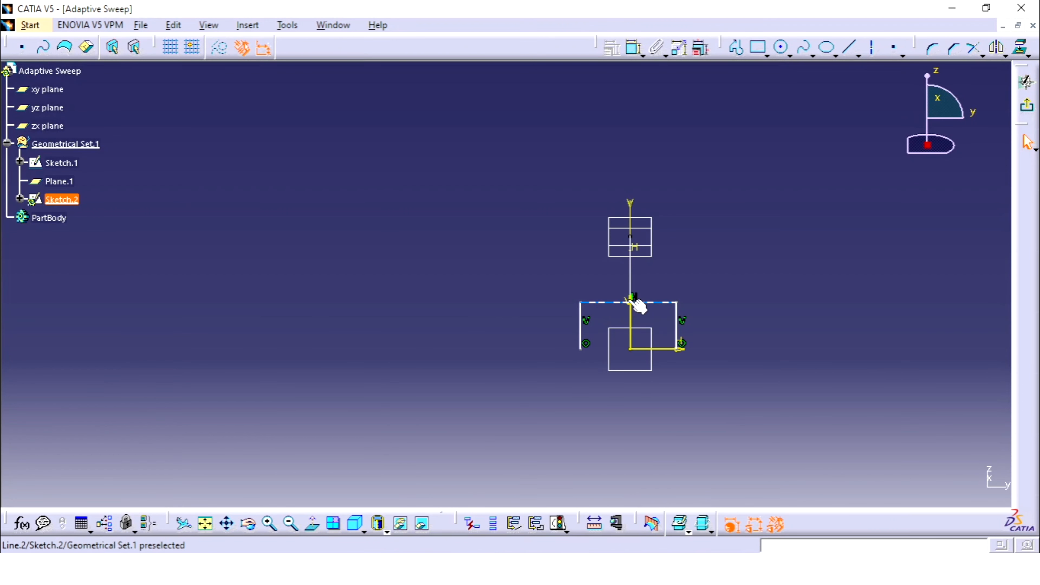
pyautogui.moveTo(638, 302); pyautogui.dragTo(628, 282)
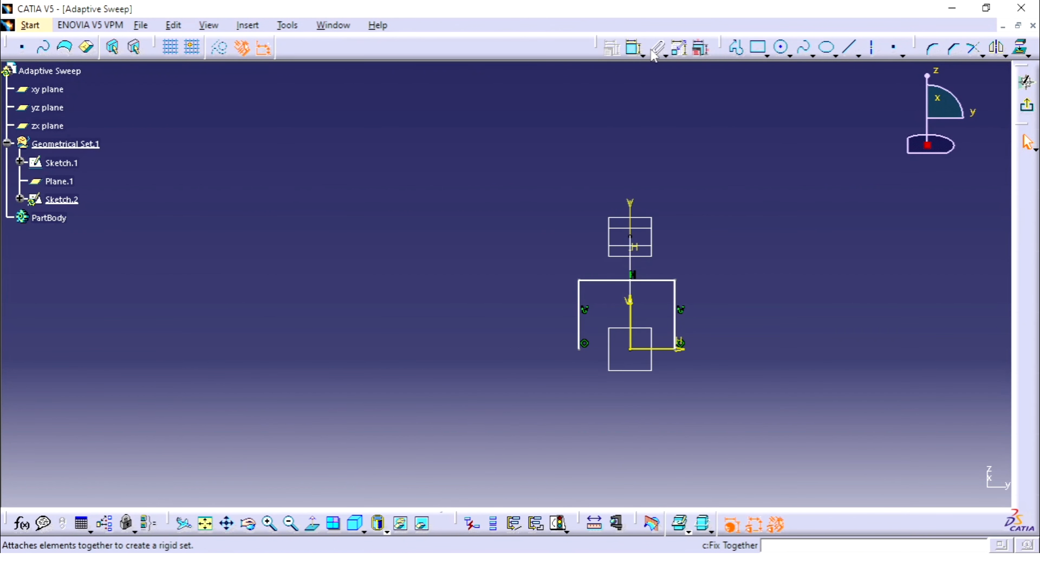
# Constrain the profile's two vertical lines to be symmetric about the V axis
pyautogui.click(681, 343)
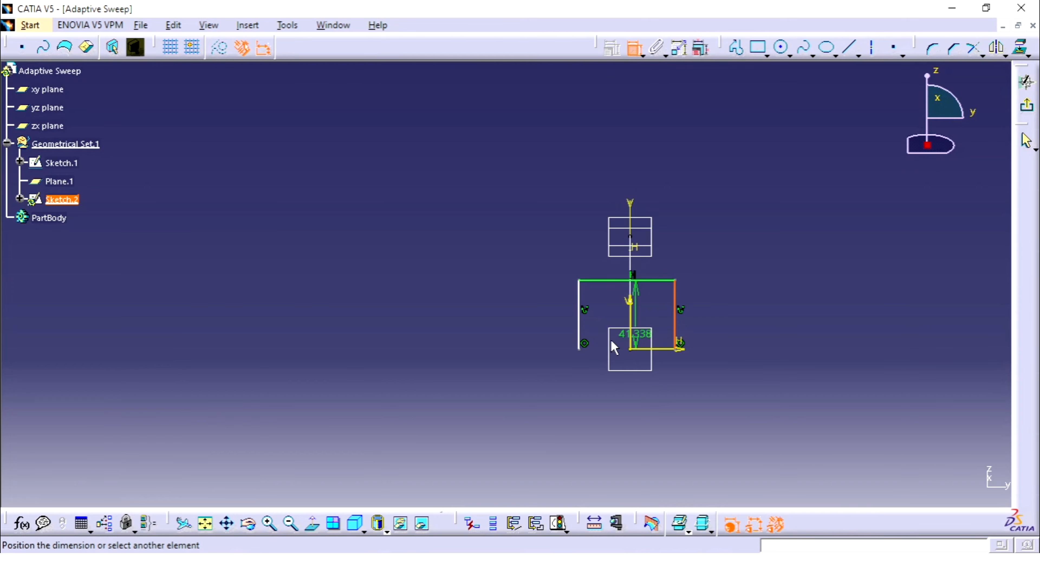
pyautogui.click(584, 330)
pyautogui.rightClick(640, 320)
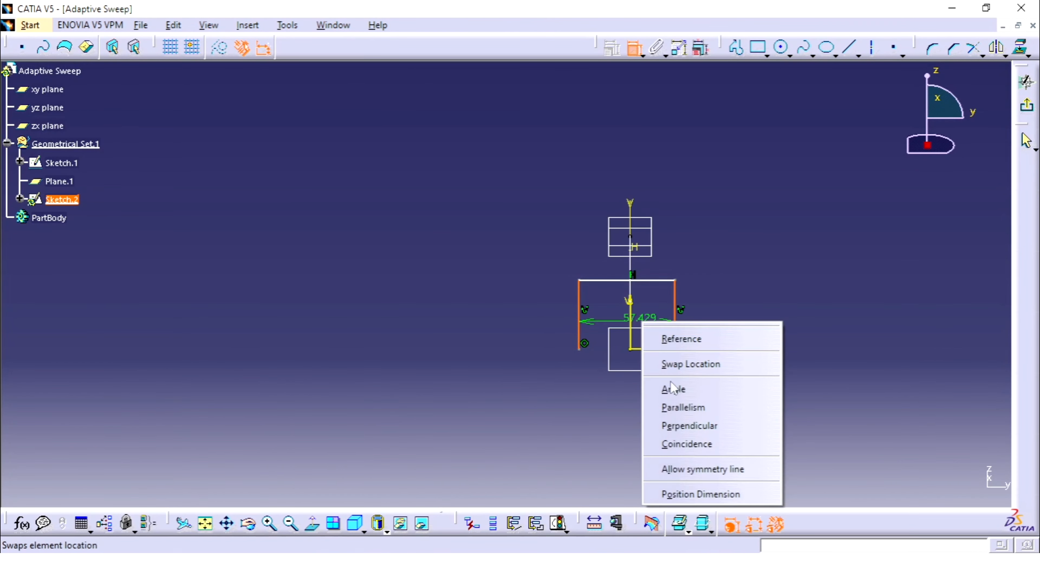
pyautogui.click(725, 469)
pyautogui.click(633, 320)
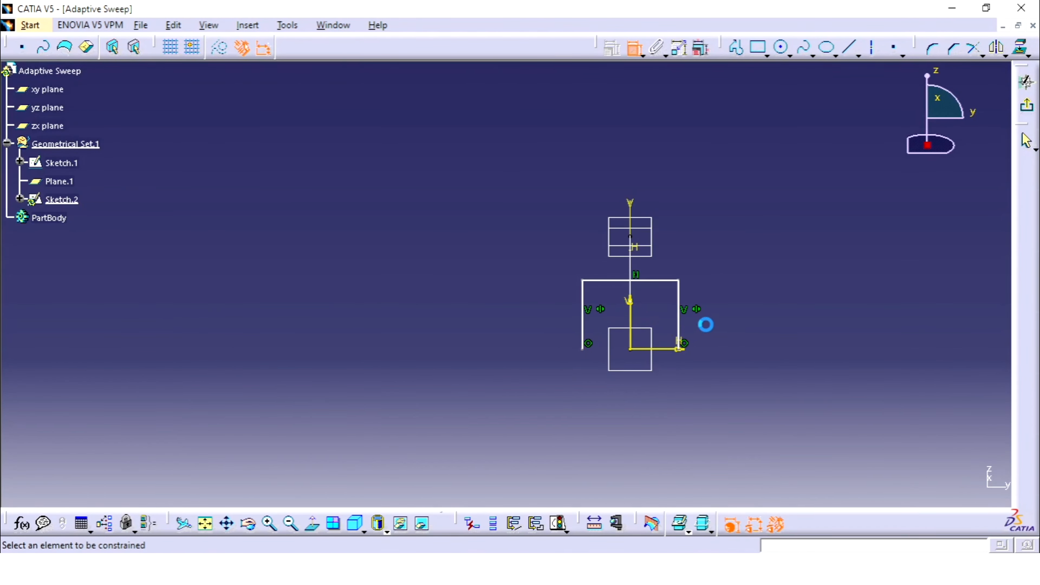
# Dimension the distance between the profile's two vertical lines and set it to 20 mm
pyautogui.click(678, 323)
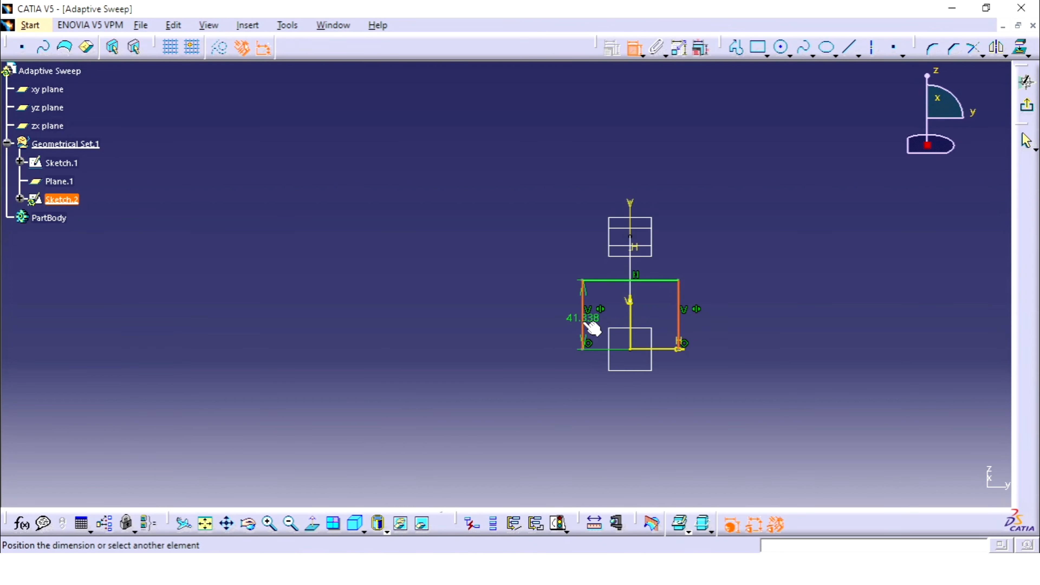
pyautogui.click(632, 403)
pyautogui.doubleClick(630, 402)
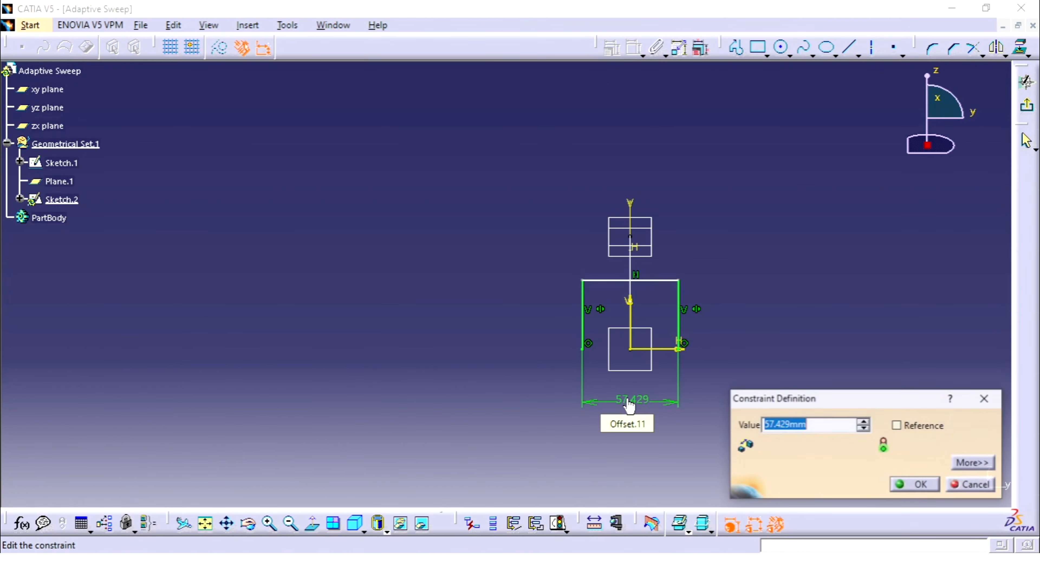
pyautogui.write('20')
pyautogui.press('Return')
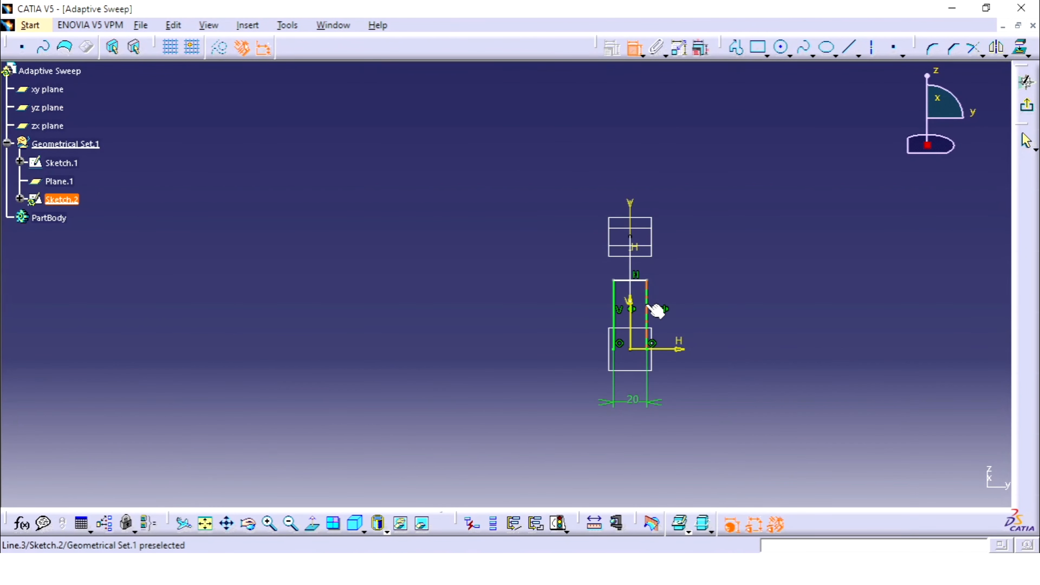
# Dimension the length of the profile's vertical line on the positive H side and set it to 30 mm
pyautogui.click(655, 310)
pyautogui.click(756, 322)
pyautogui.doubleClick(753, 318)
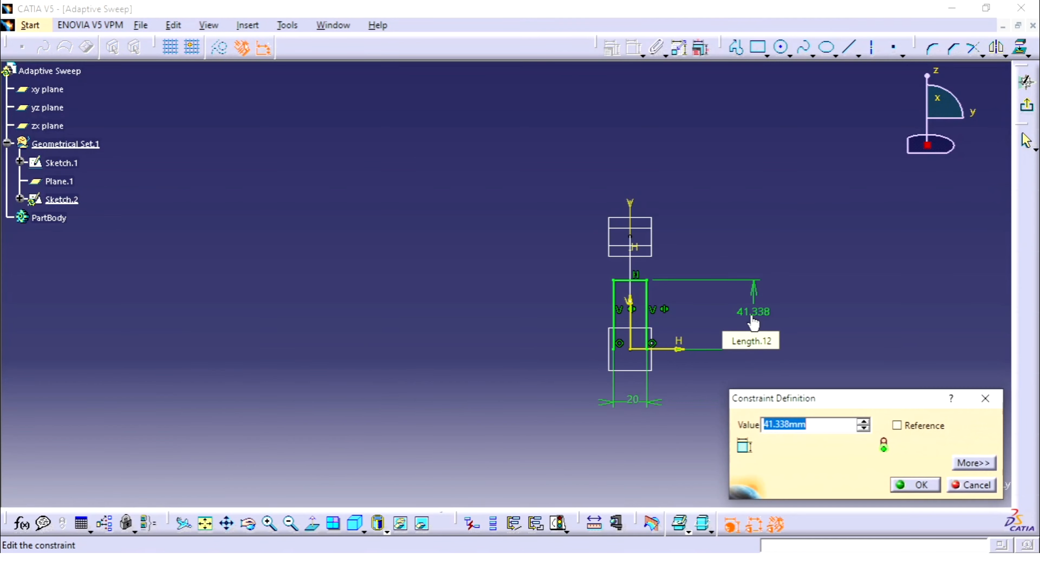
pyautogui.write('30')
pyautogui.press('Return')
# Set the profile's vertical line length to 20 mm
pyautogui.moveTo(841, 292); pyautogui.dragTo(867, 266, button='middle')
pyautogui.doubleClick(827, 336)
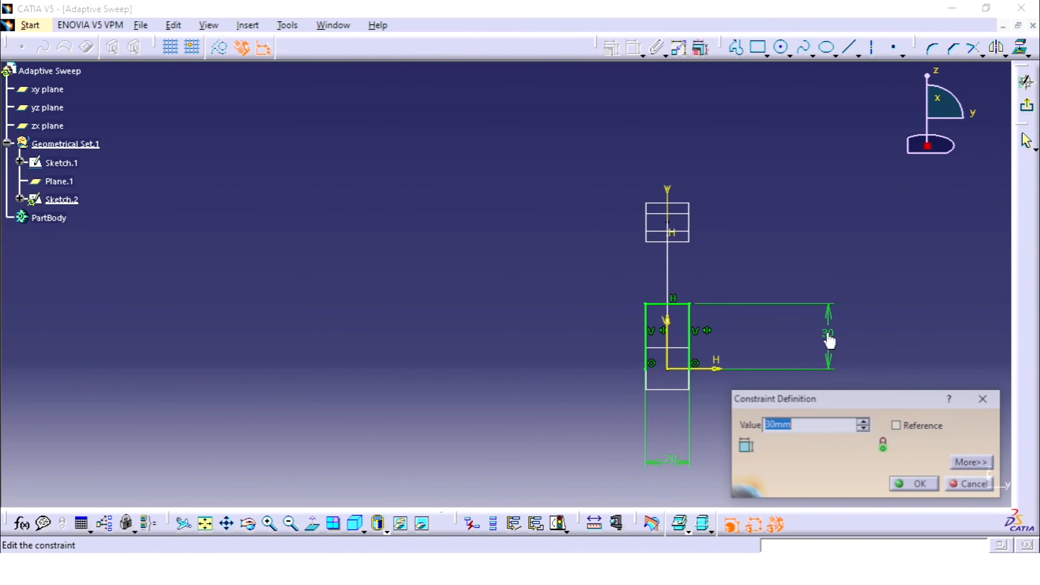
pyautogui.write('20')
pyautogui.press('Return')
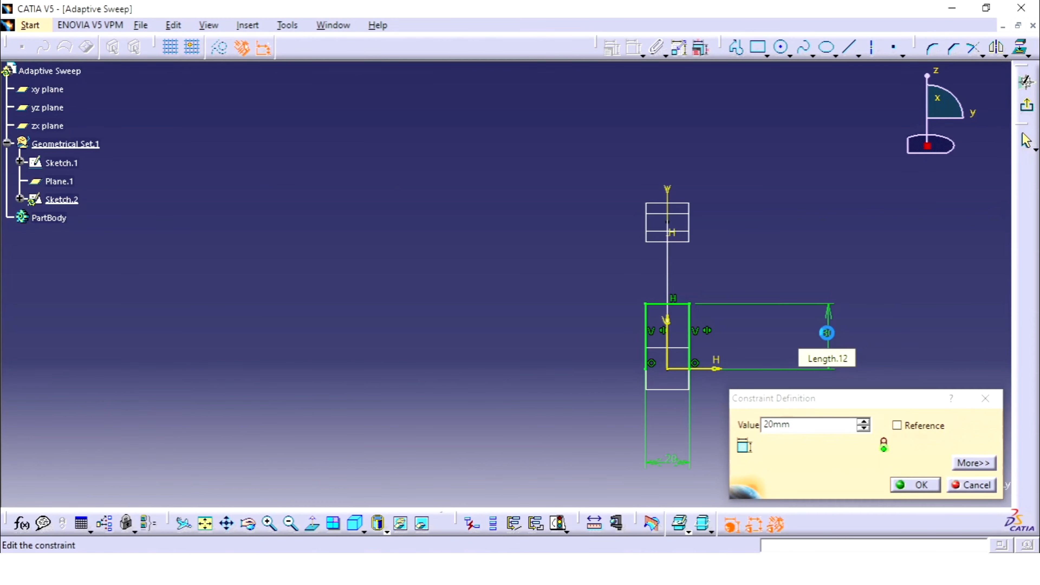
pyautogui.click(634, 48)
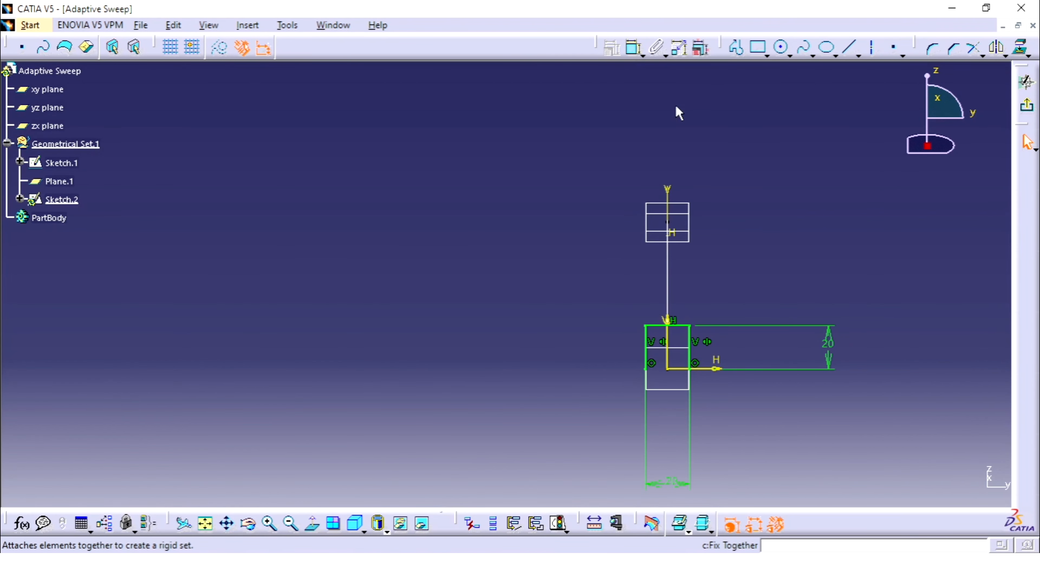
# Round the profile's upper corner on the negative H side with a 10 mm radius and exit the sketch
pyautogui.click(934, 50)
pyautogui.click(657, 327)
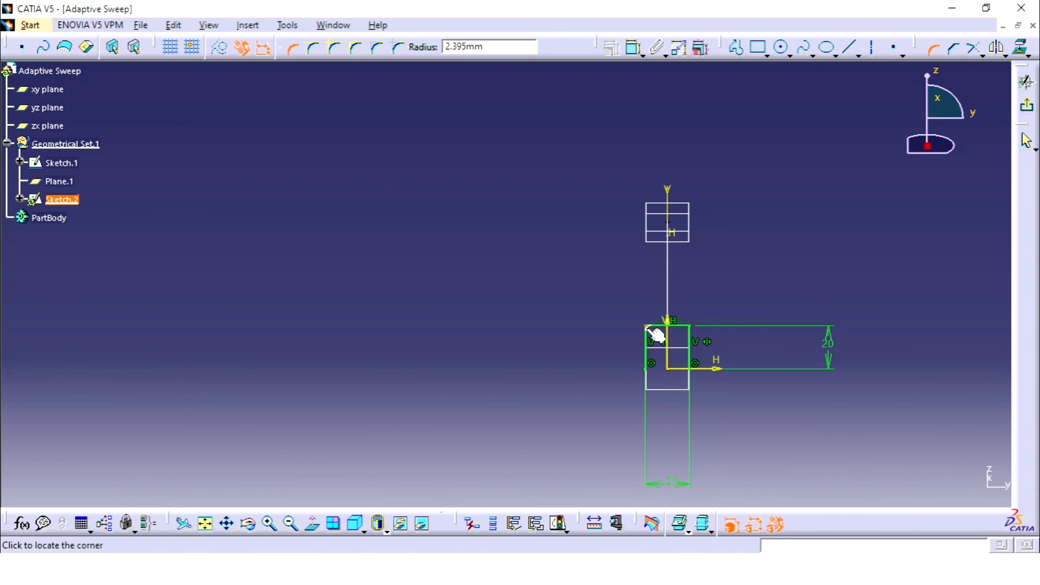
pyautogui.click(663, 341)
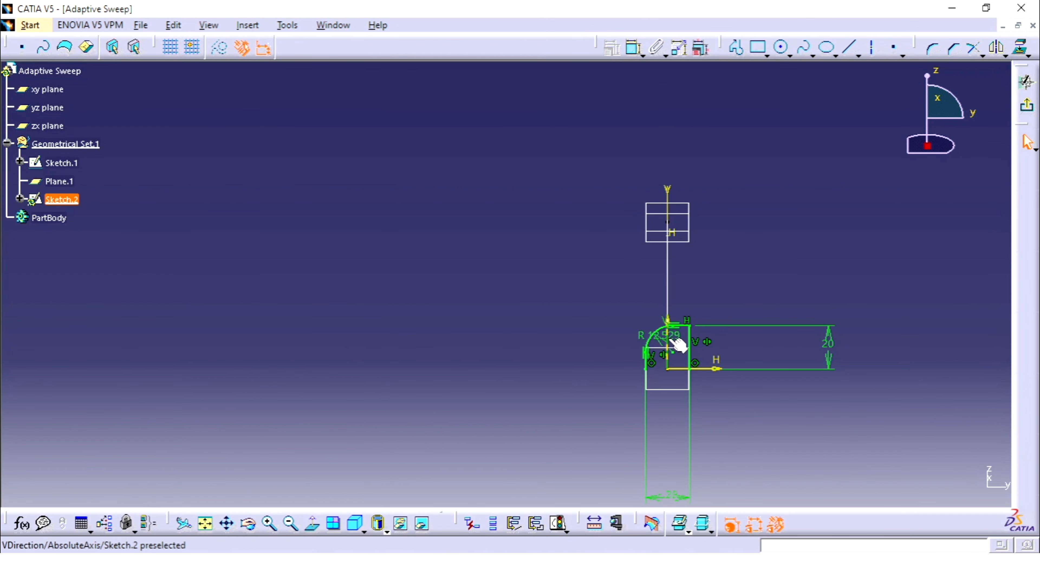
pyautogui.doubleClick(656, 335)
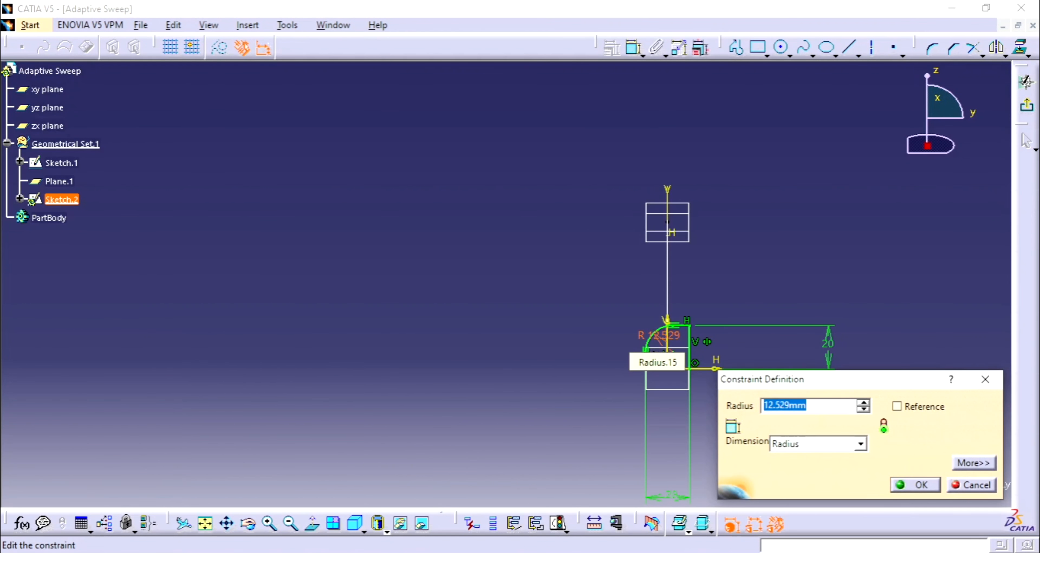
pyautogui.write('10')
pyautogui.press('Return')
pyautogui.click(794, 287)
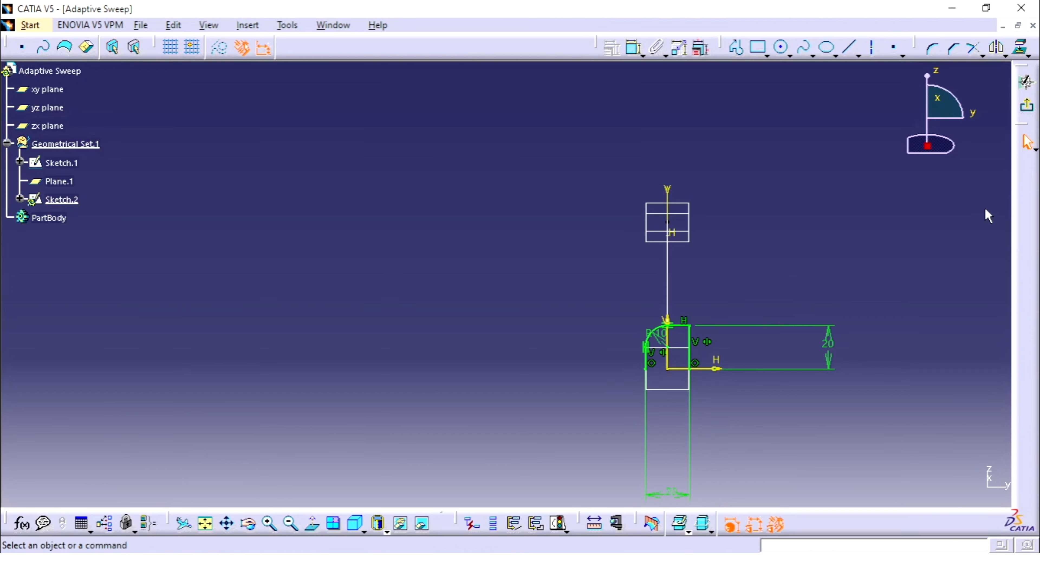
pyautogui.click(1026, 107)
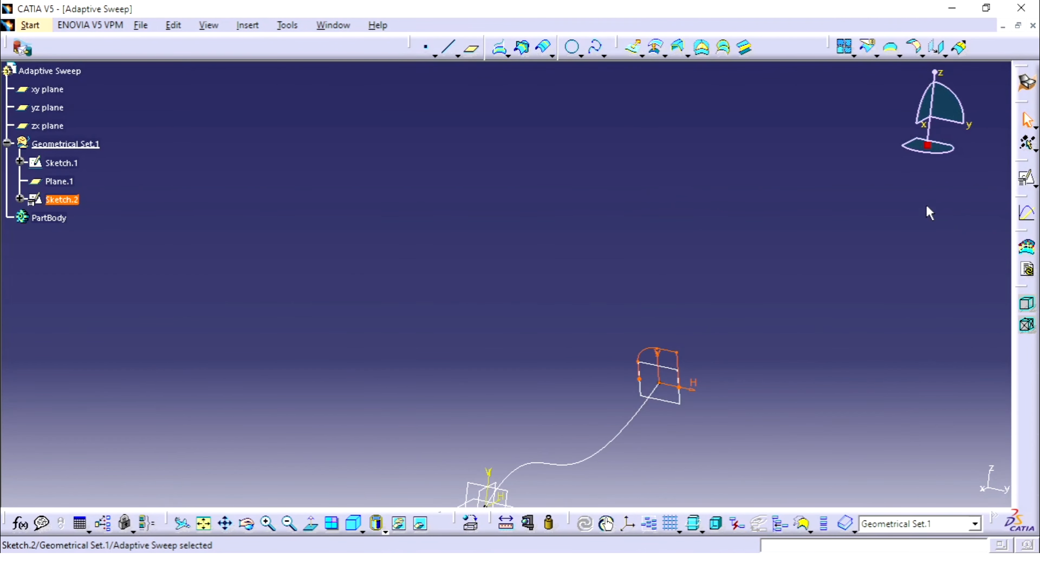
# Start an adaptive sweep using the spline Sketch.1 as the guiding curve
pyautogui.moveTo(700, 228)
pyautogui.mouseDown(button='middle')
pyautogui.moveTo(687, 270)
pyautogui.moveTo(743, 320)
pyautogui.moveTo(673, 275)
pyautogui.moveTo(658, 143)
pyautogui.mouseUp(button='middle')
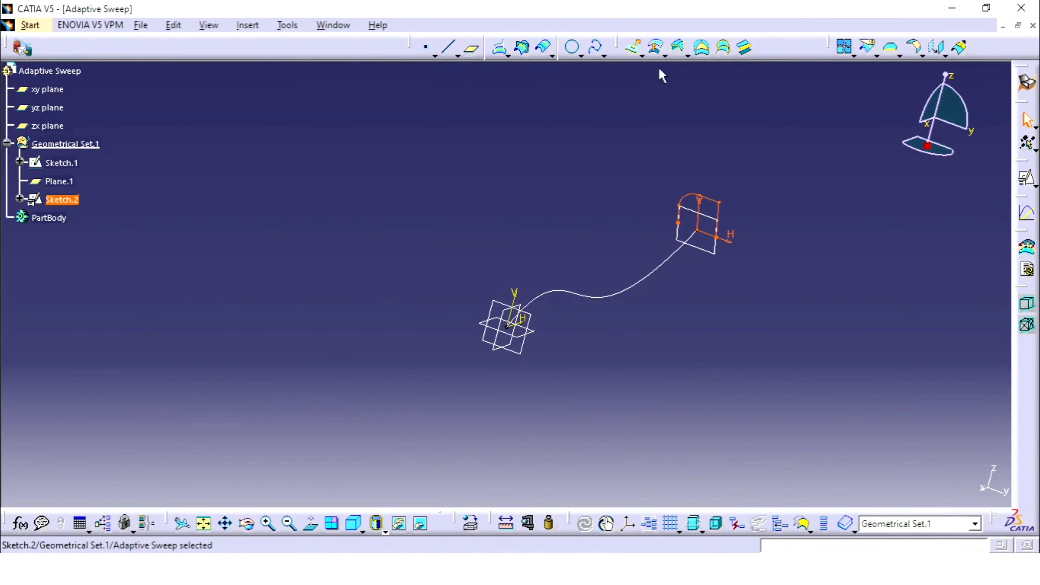
pyautogui.click(688, 56)
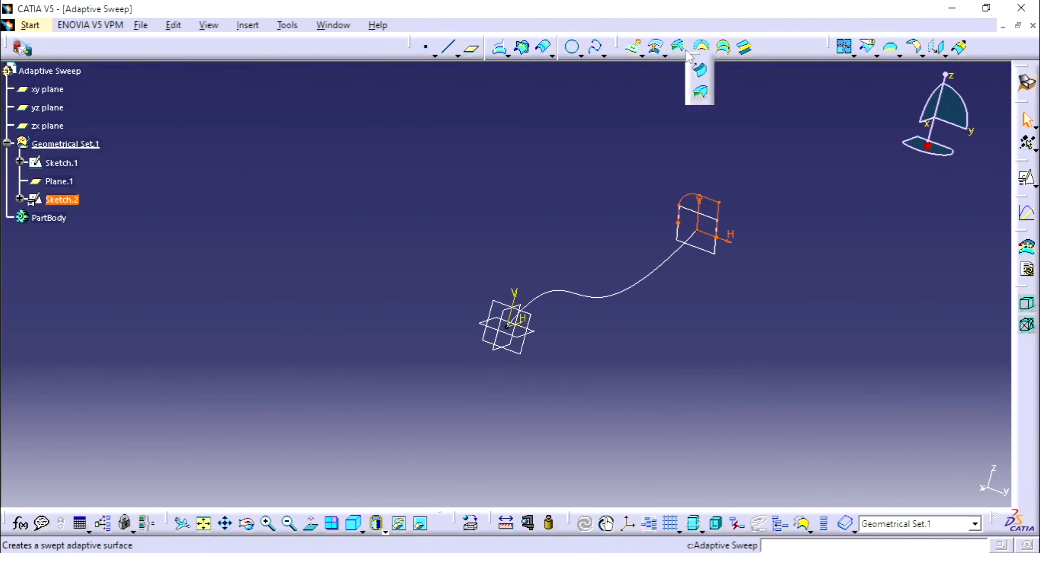
pyautogui.click(701, 94)
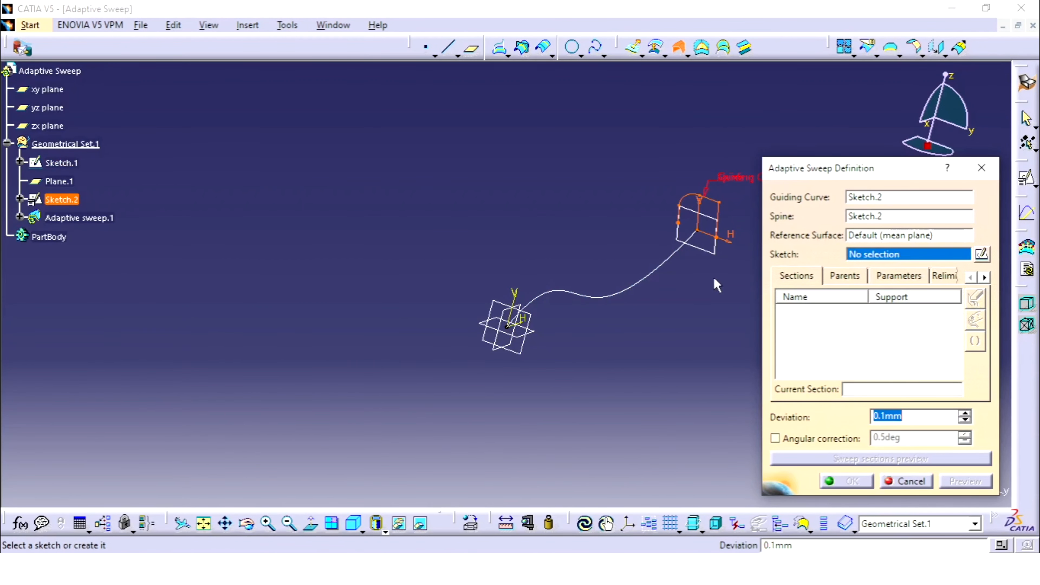
pyautogui.moveTo(626, 274); pyautogui.dragTo(559, 285, button='middle')
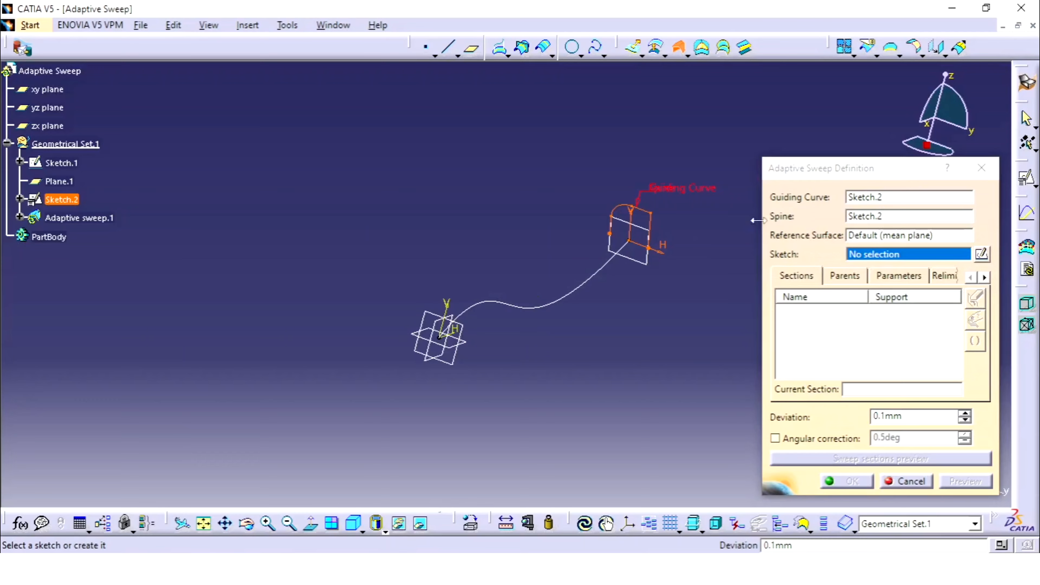
pyautogui.click(879, 200)
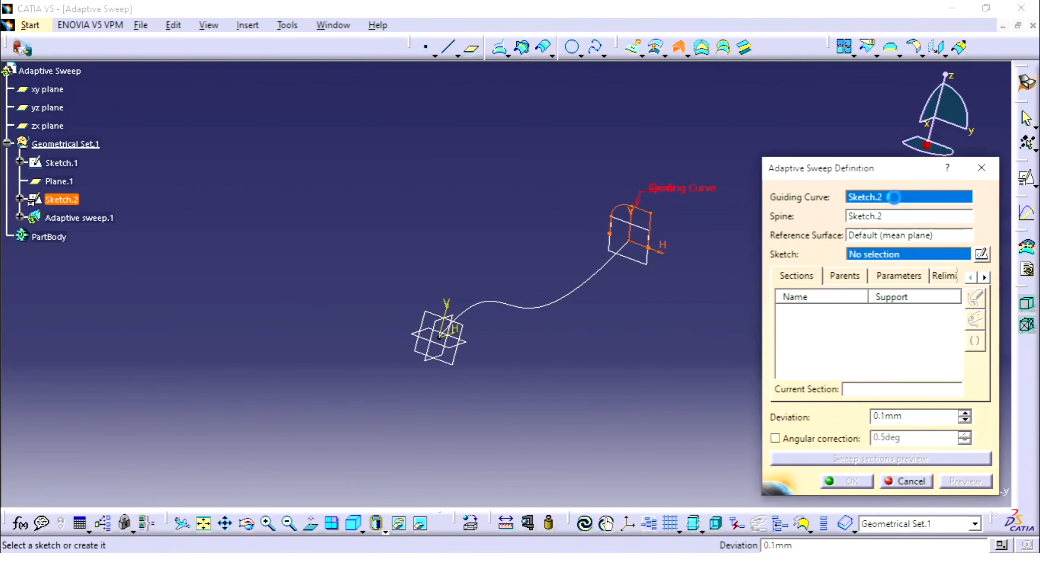
pyautogui.click(575, 293)
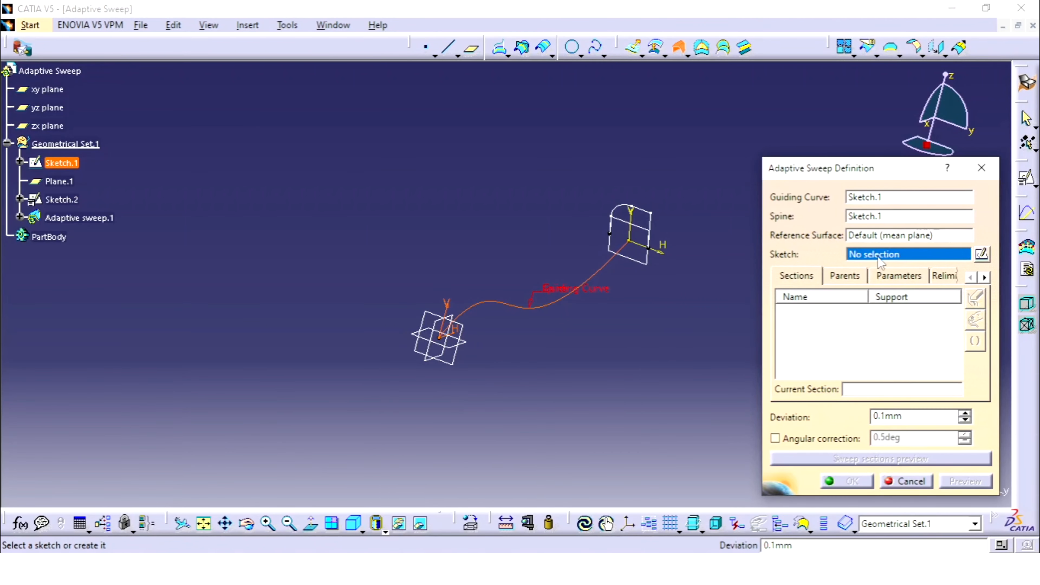
# Assign the profile Sketch.2 as the sweep's sketch, preview the surface and create it
pyautogui.click(648, 223)
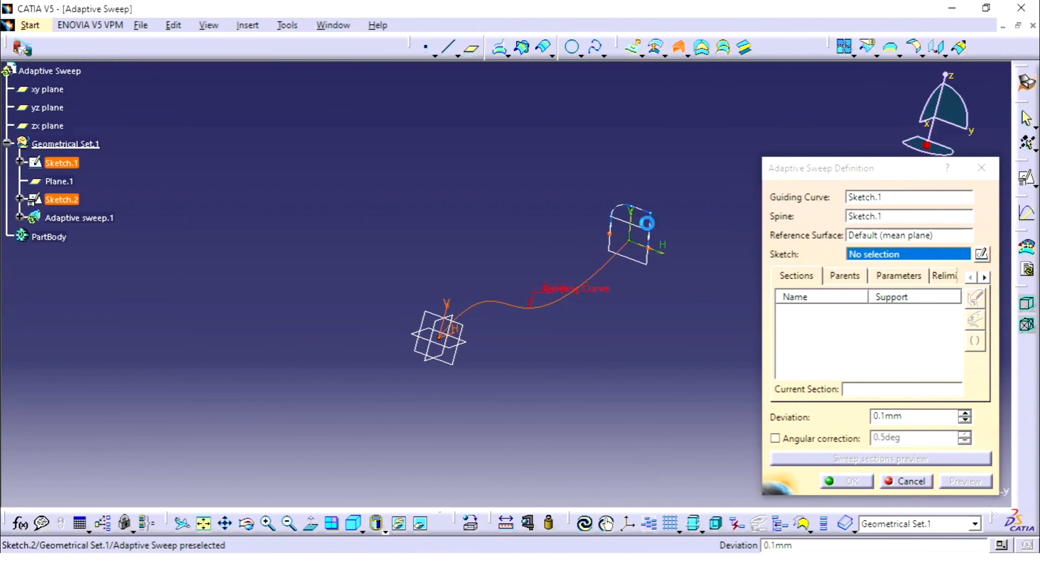
pyautogui.click(569, 387)
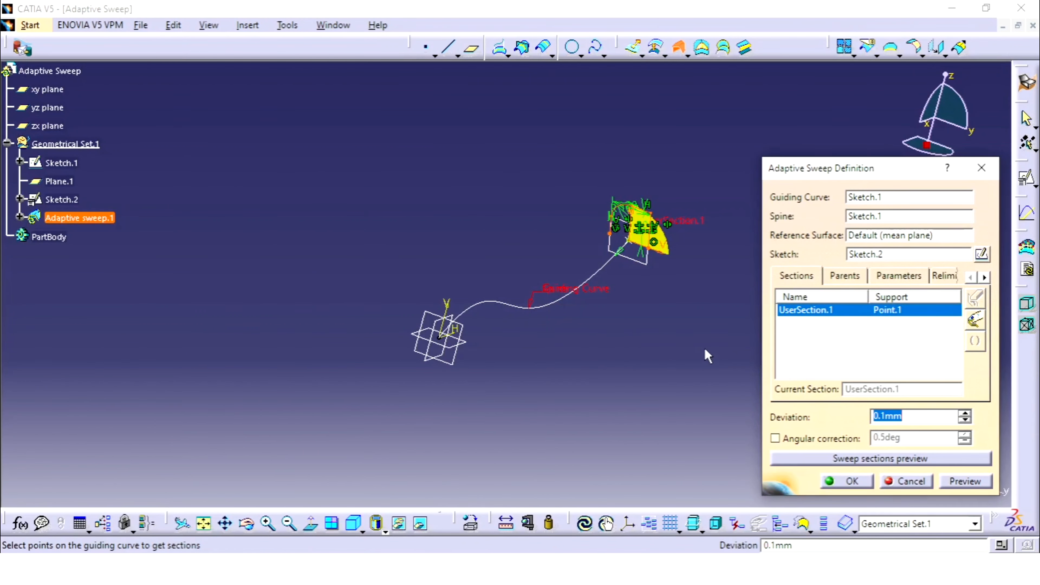
pyautogui.moveTo(615, 255); pyautogui.dragTo(575, 277, button='middle')
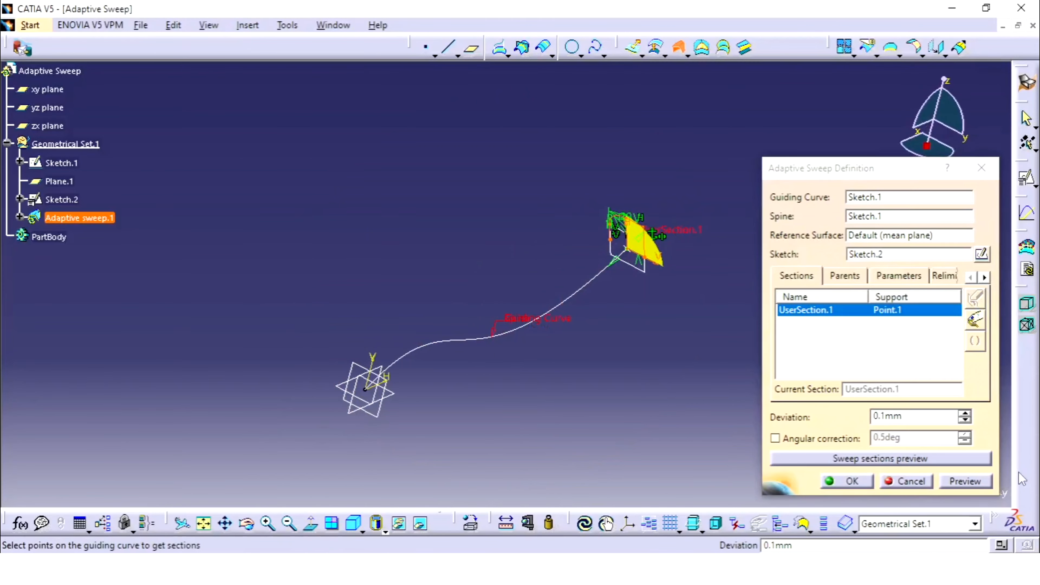
pyautogui.click(965, 481)
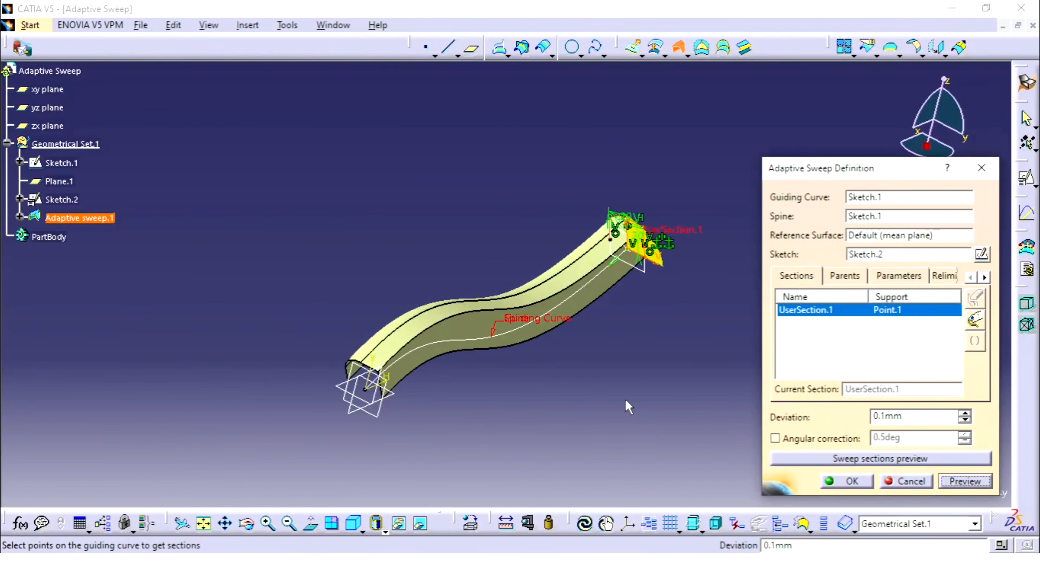
pyautogui.moveTo(492, 383); pyautogui.dragTo(509, 349, button='middle')
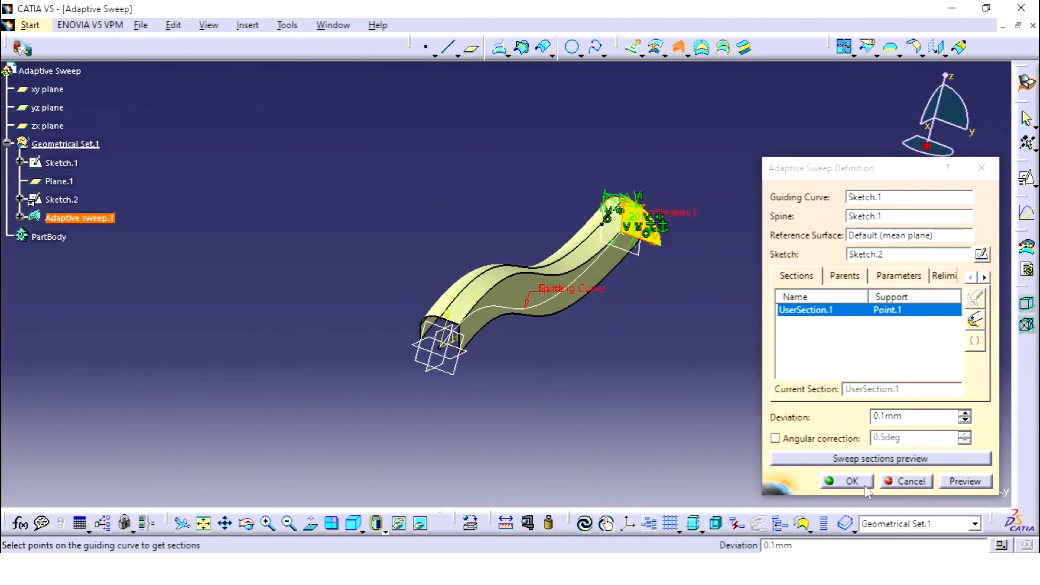
pyautogui.click(848, 481)
# Reopen the adaptive sweep's definition and examine its sections, parents, section parameters and relimitation options
pyautogui.moveTo(666, 292); pyautogui.dragTo(506, 292, button='middle')
pyautogui.doubleClick(484, 279)
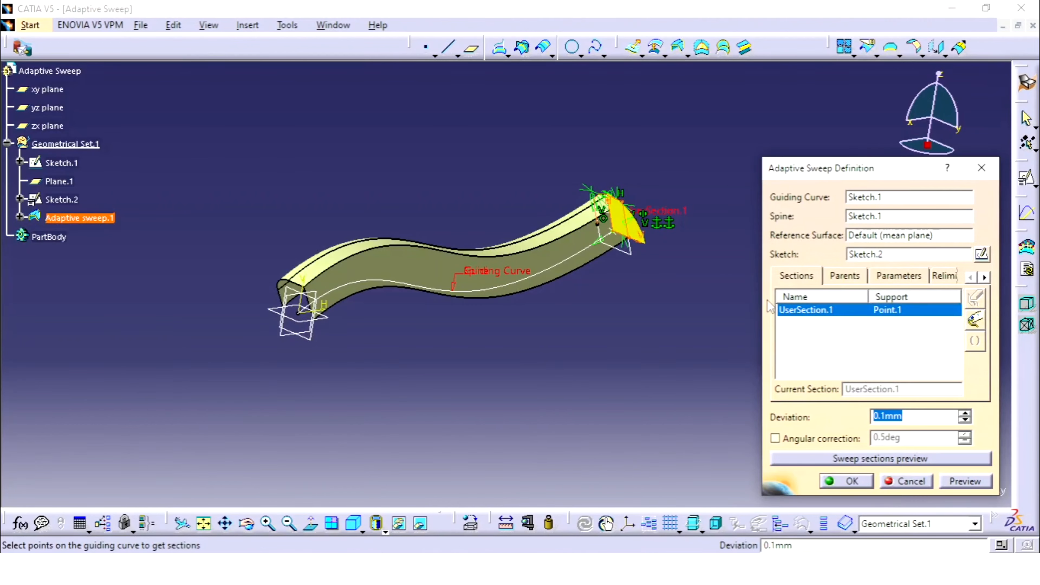
pyautogui.click(797, 279)
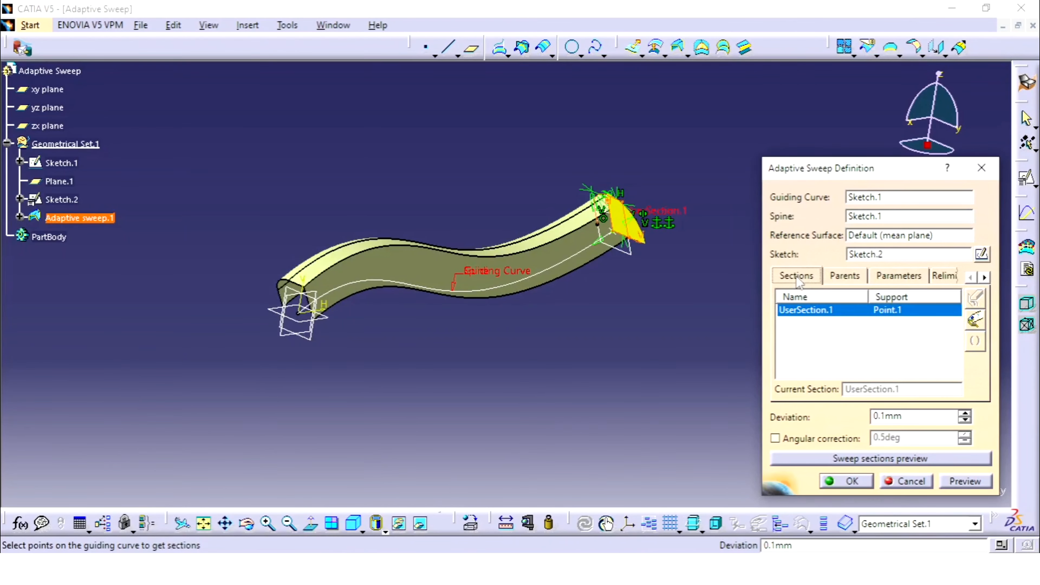
pyautogui.click(836, 279)
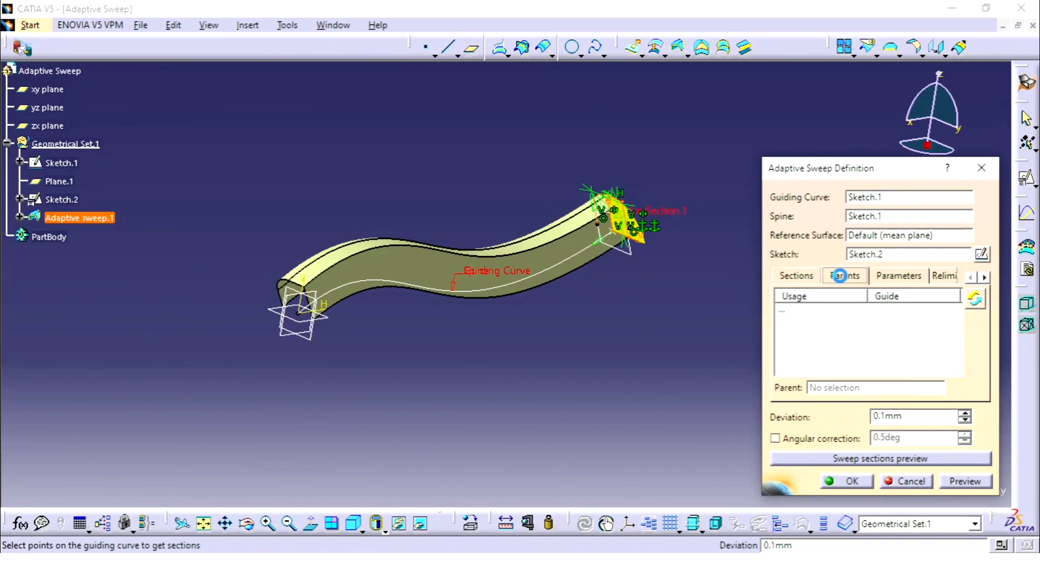
pyautogui.moveTo(639, 204); pyautogui.dragTo(634, 256, button='middle')
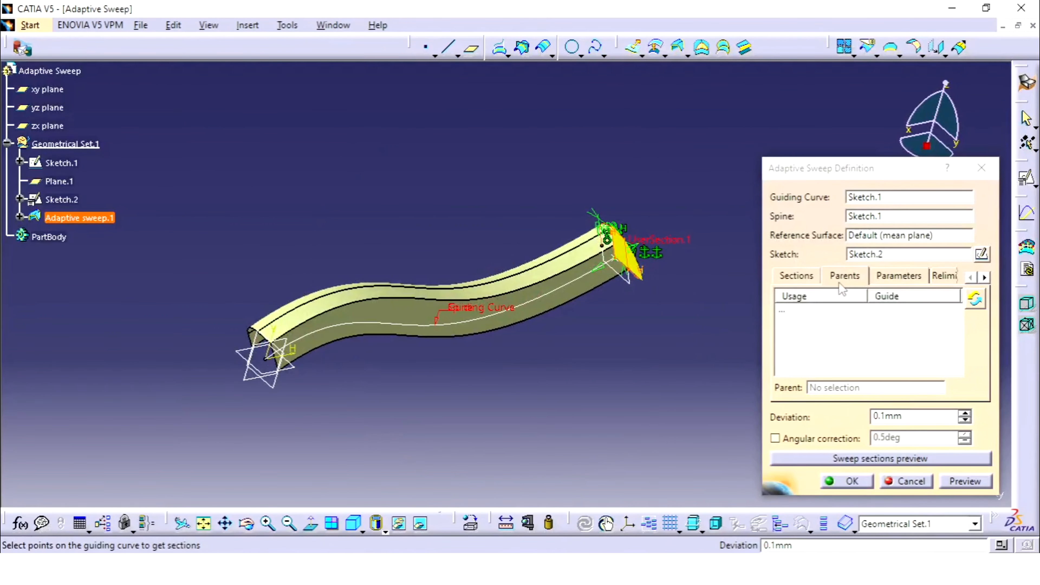
pyautogui.click(897, 279)
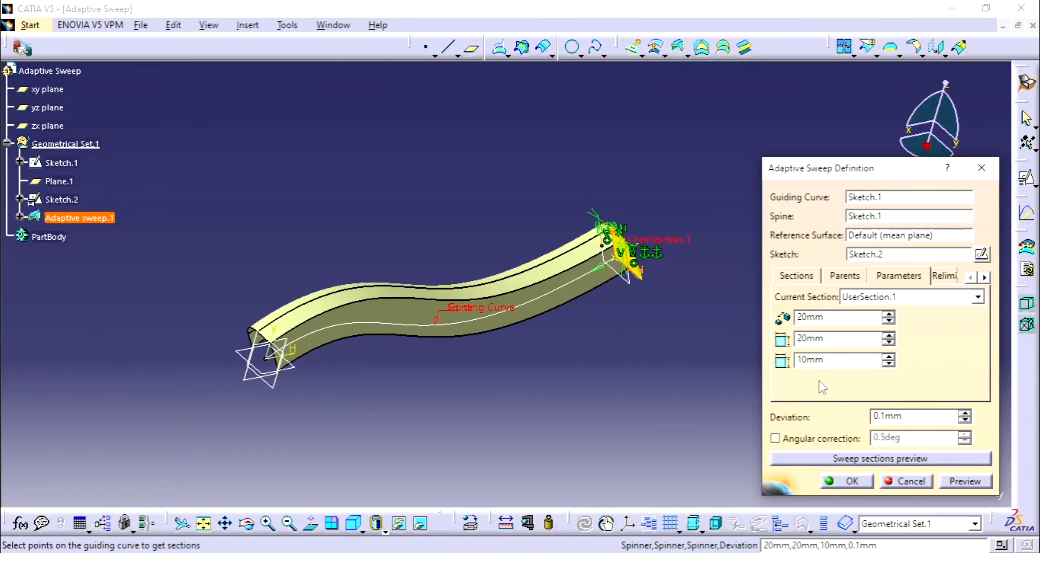
pyautogui.doubleClick(834, 363)
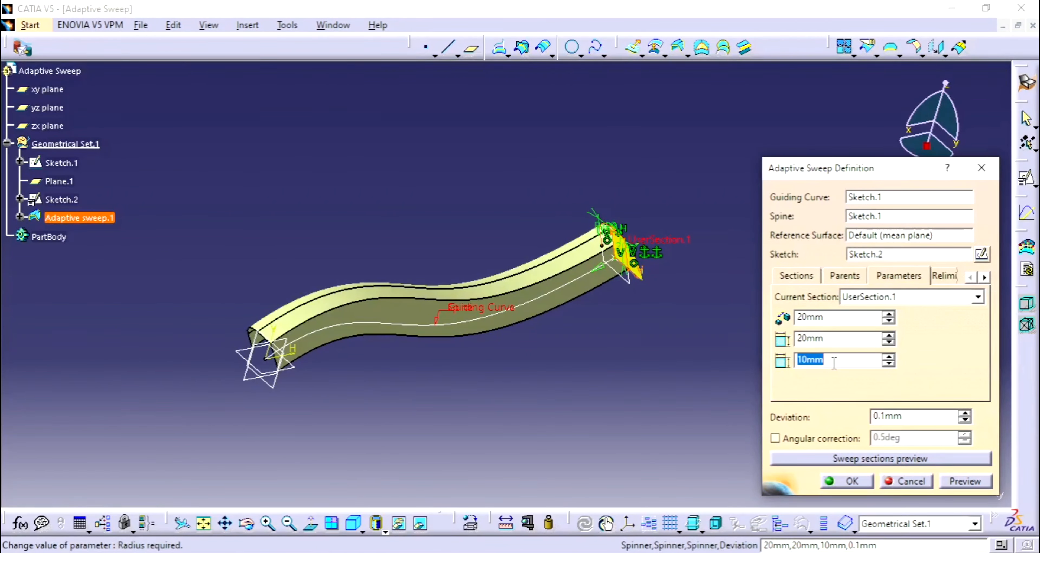
pyautogui.click(835, 315)
pyautogui.moveTo(640, 324); pyautogui.dragTo(533, 309, button='middle')
pyautogui.moveTo(580, 261)
pyautogui.mouseDown(button='middle')
pyautogui.moveTo(619, 170)
pyautogui.moveTo(582, 274)
pyautogui.mouseUp(button='middle')
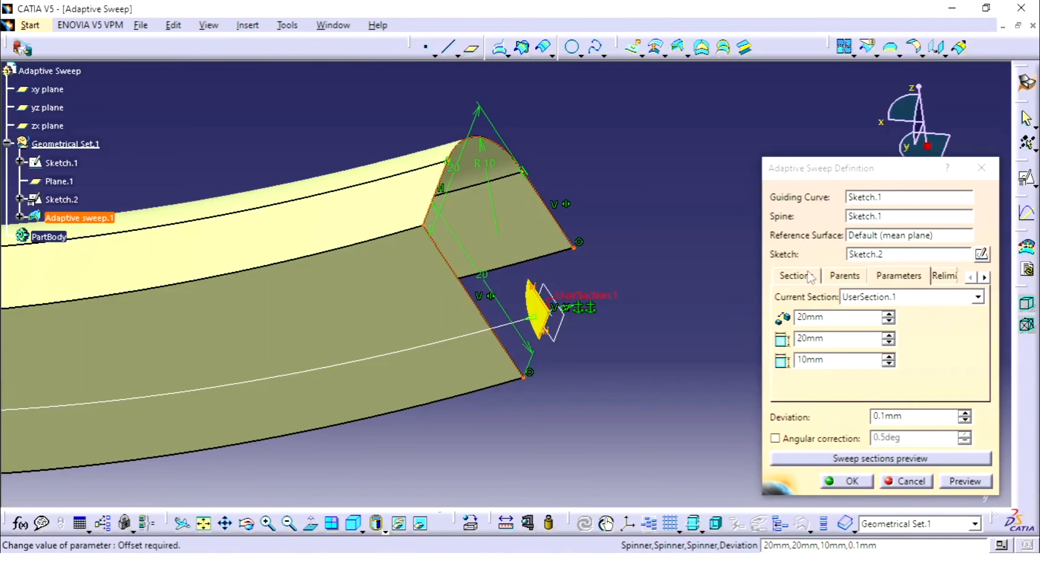
pyautogui.click(944, 277)
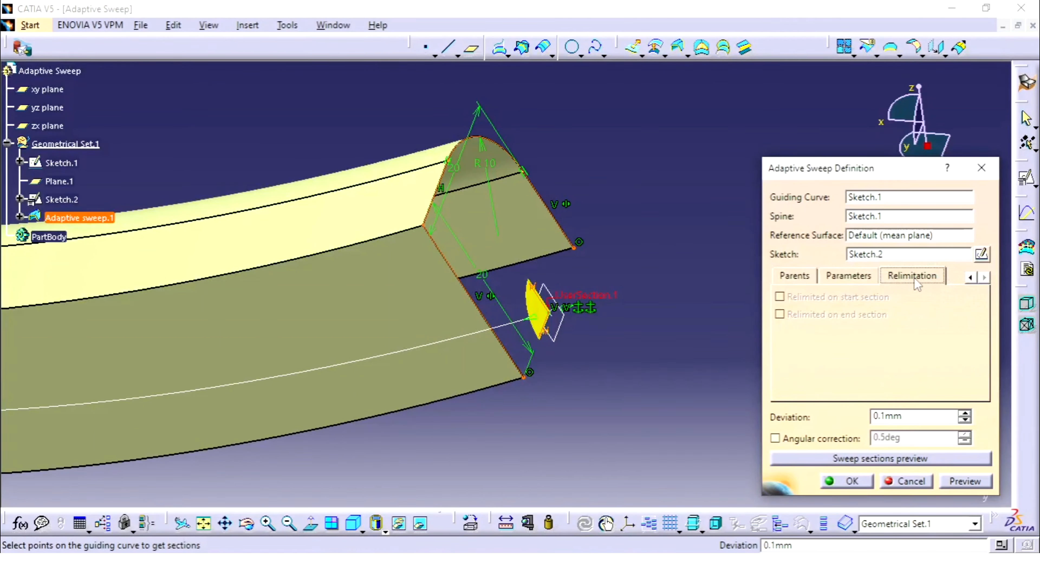
pyautogui.click(969, 277)
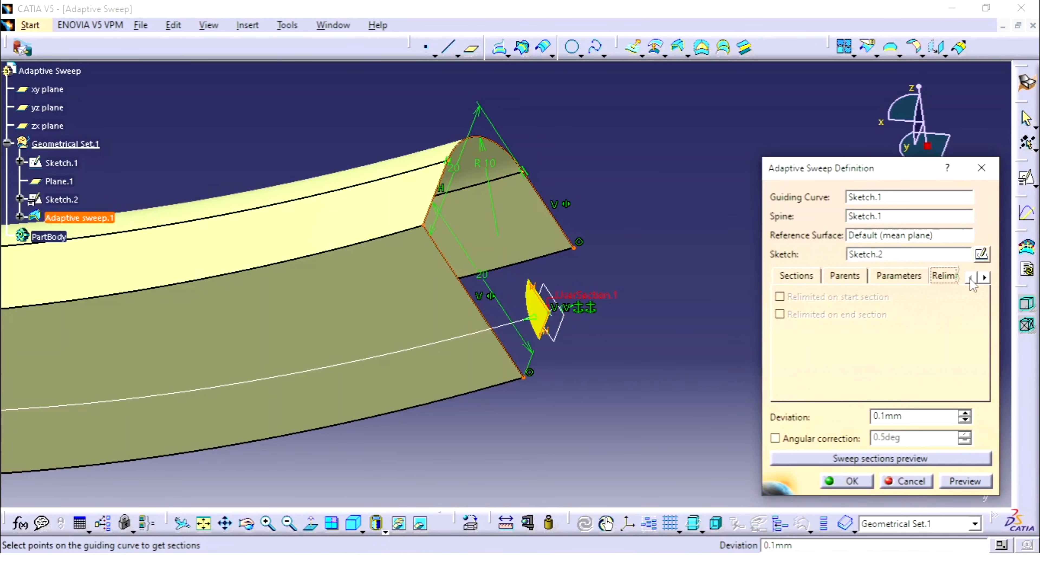
# Start a second section for the adaptive sweep by creating an on-curve point on the guiding curve Sketch.1
pyautogui.click(796, 276)
pyautogui.moveTo(389, 287)
pyautogui.mouseDown(button='middle')
pyautogui.moveTo(304, 336)
pyautogui.moveTo(476, 316)
pyautogui.moveTo(495, 383)
pyautogui.moveTo(390, 353)
pyautogui.moveTo(436, 371)
pyautogui.moveTo(476, 336)
pyautogui.moveTo(484, 304)
pyautogui.mouseUp(button='middle')
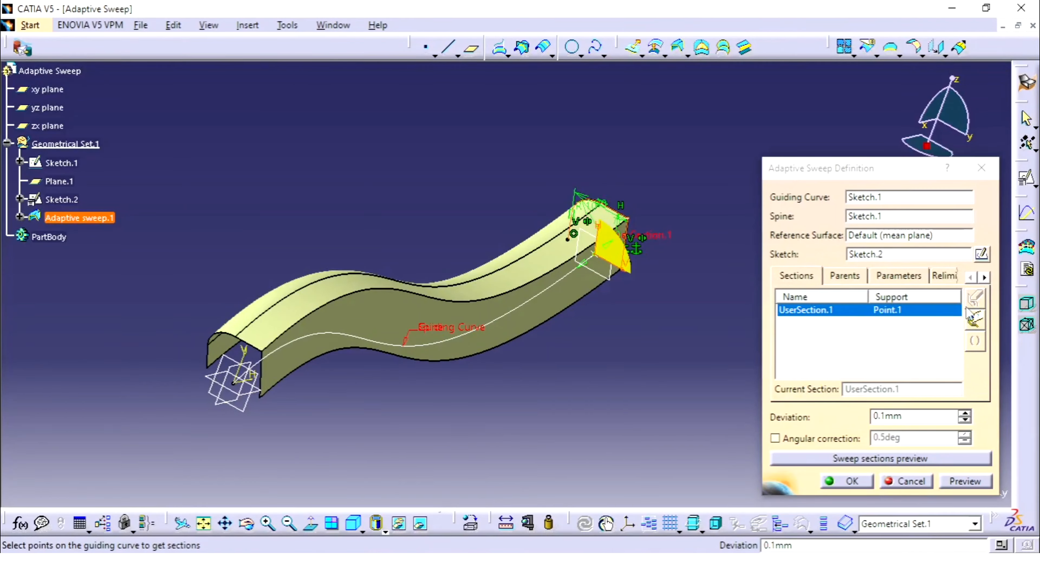
pyautogui.click(813, 310)
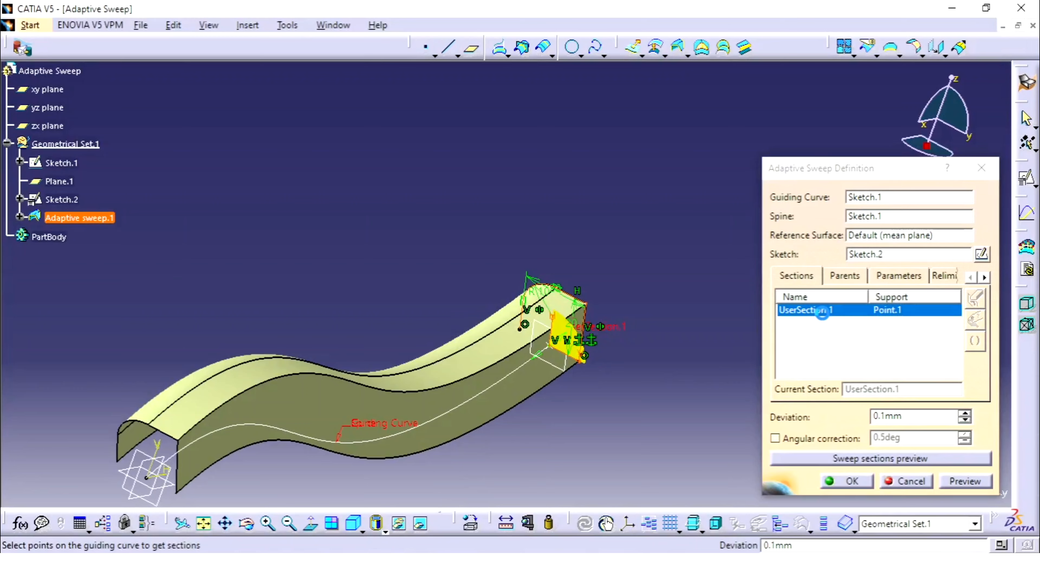
pyautogui.click(817, 310)
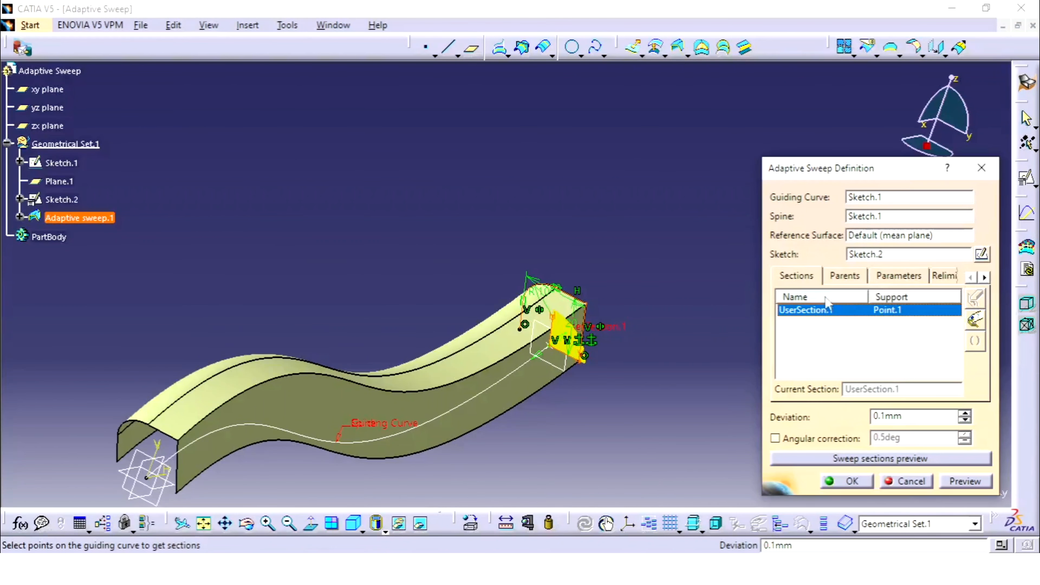
pyautogui.click(806, 282)
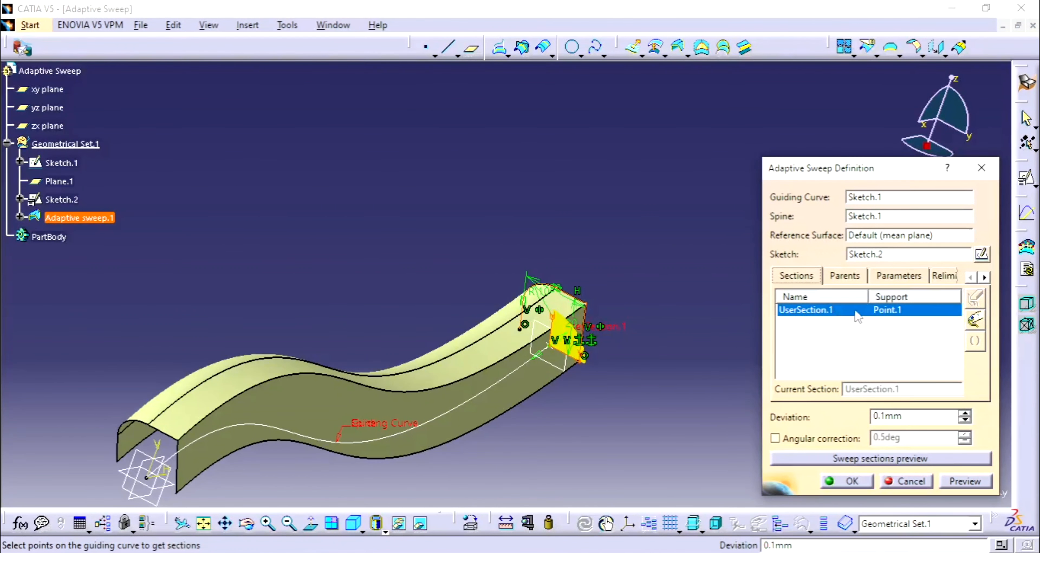
pyautogui.rightClick(895, 311)
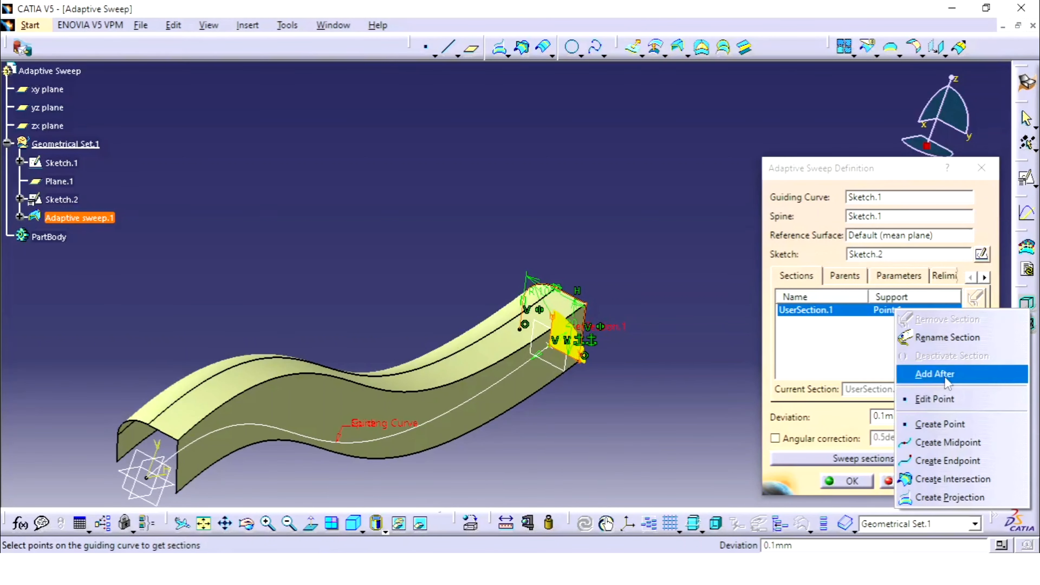
pyautogui.click(942, 425)
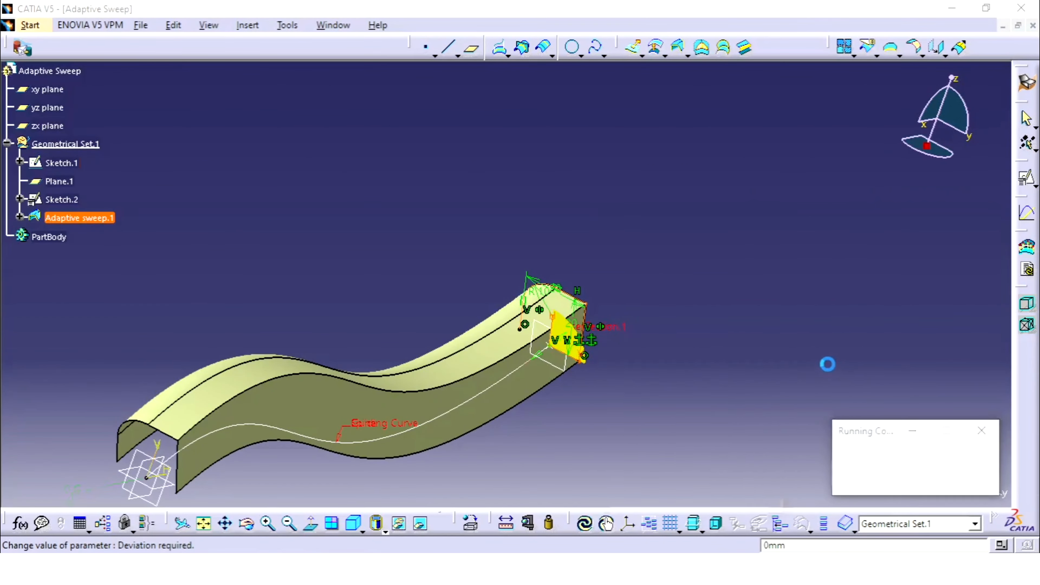
pyautogui.click(479, 394)
pyautogui.moveTo(485, 356); pyautogui.dragTo(522, 304, button='middle')
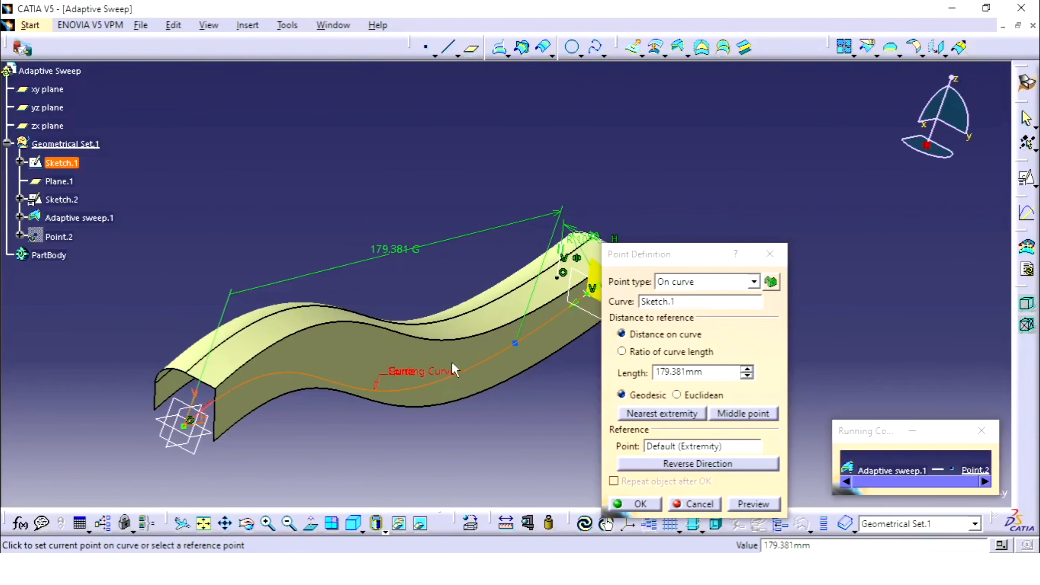
pyautogui.click(450, 376)
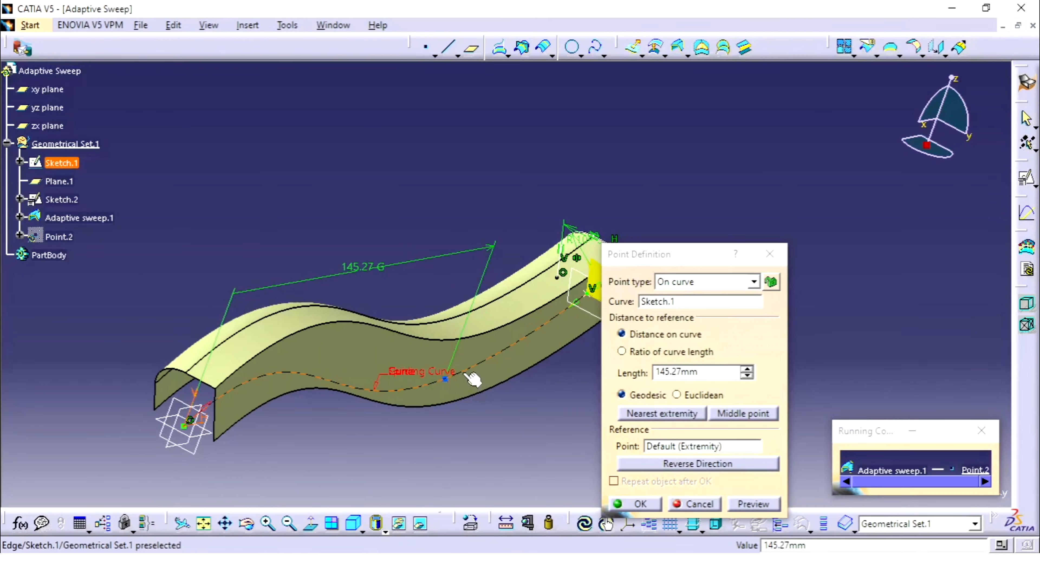
# Place the section point at a geodesic length of 150 mm along Sketch.1 and preview the sweep with the added section
pyautogui.doubleClick(698, 371)
pyautogui.write('150')
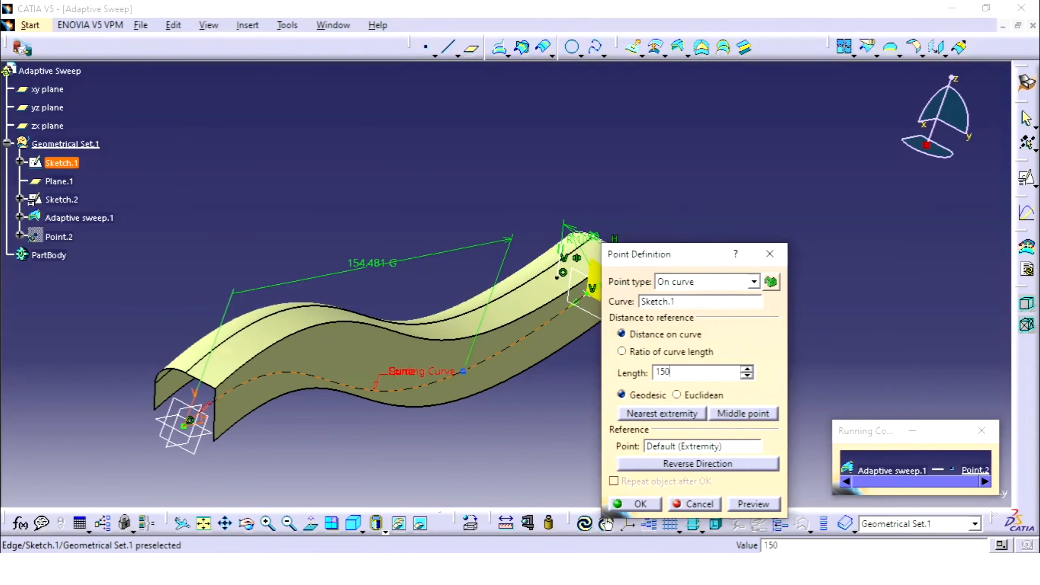
pyautogui.click(753, 508)
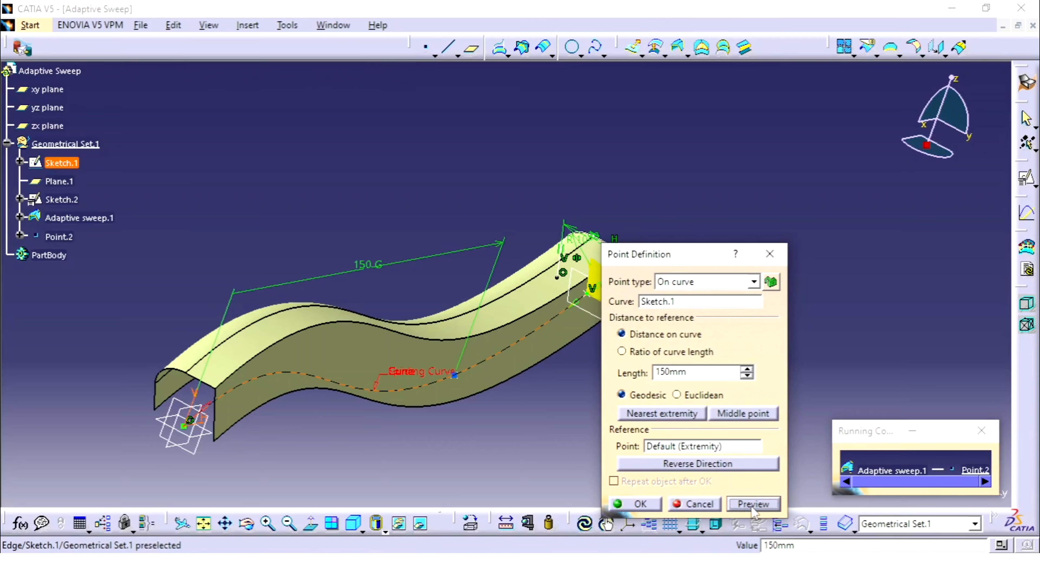
pyautogui.click(629, 507)
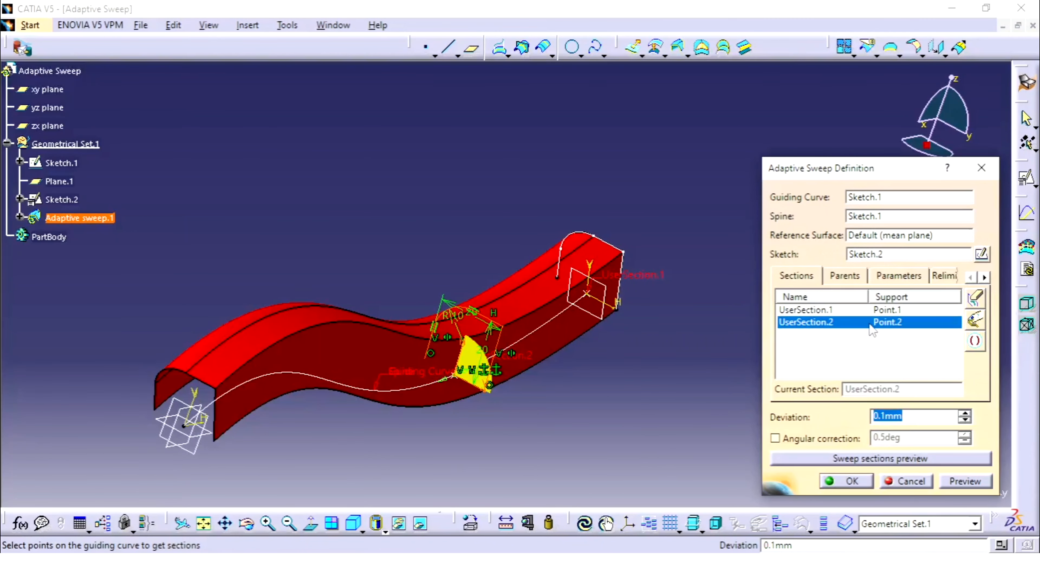
pyautogui.click(965, 481)
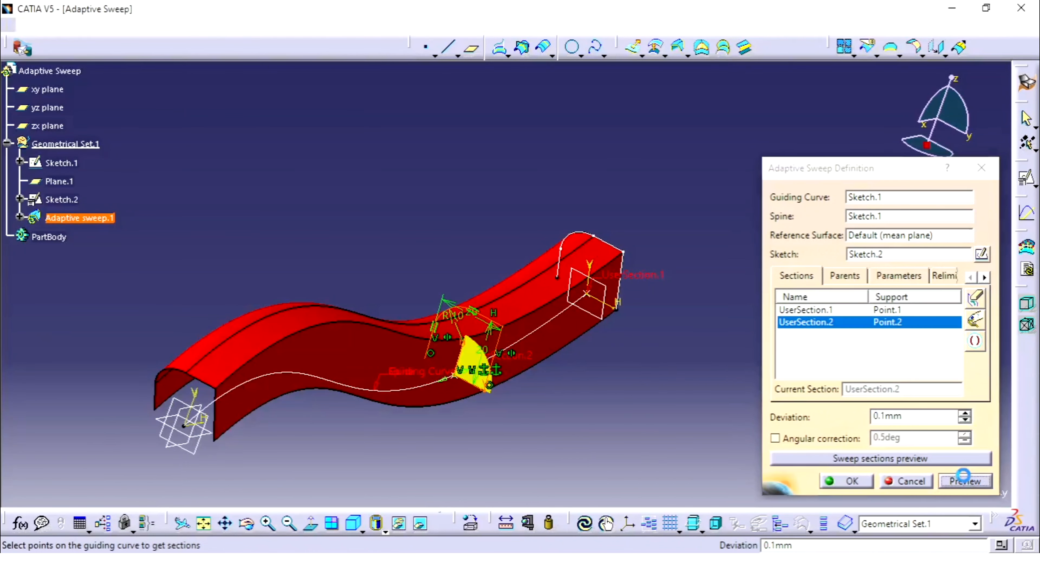
pyautogui.moveTo(503, 318); pyautogui.dragTo(476, 305, button='middle')
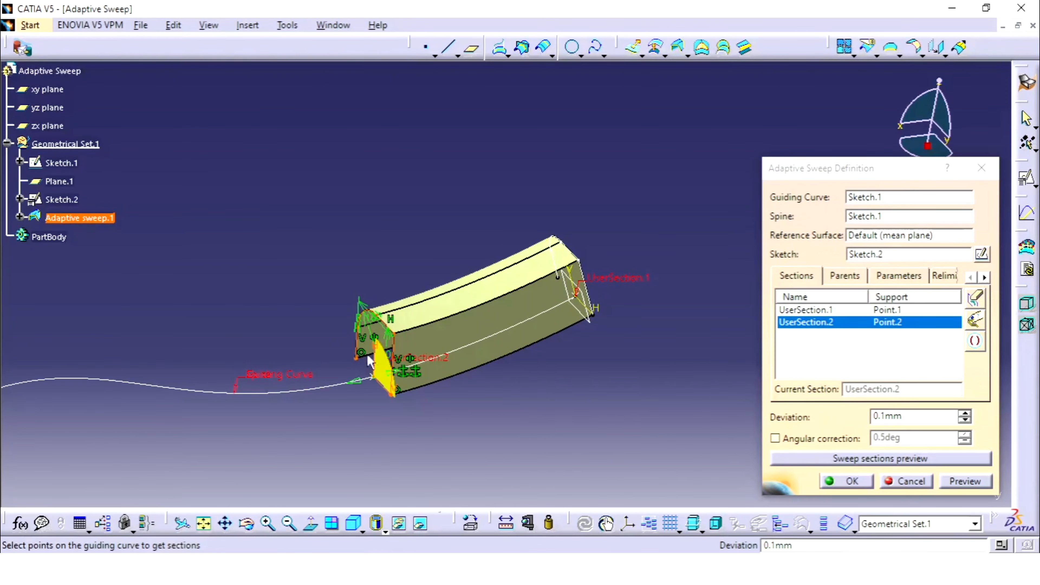
pyautogui.moveTo(441, 342); pyautogui.dragTo(461, 346, button='middle')
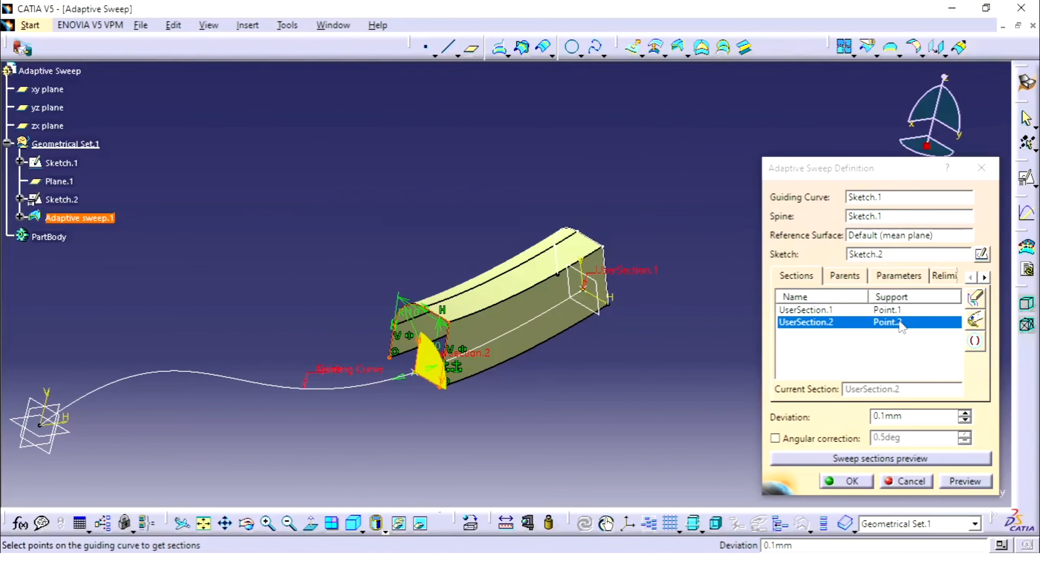
# Set UserSection.2's two length parameters to 30 mm each and its radius to 15 mm, and preview the sweep
pyautogui.click(902, 279)
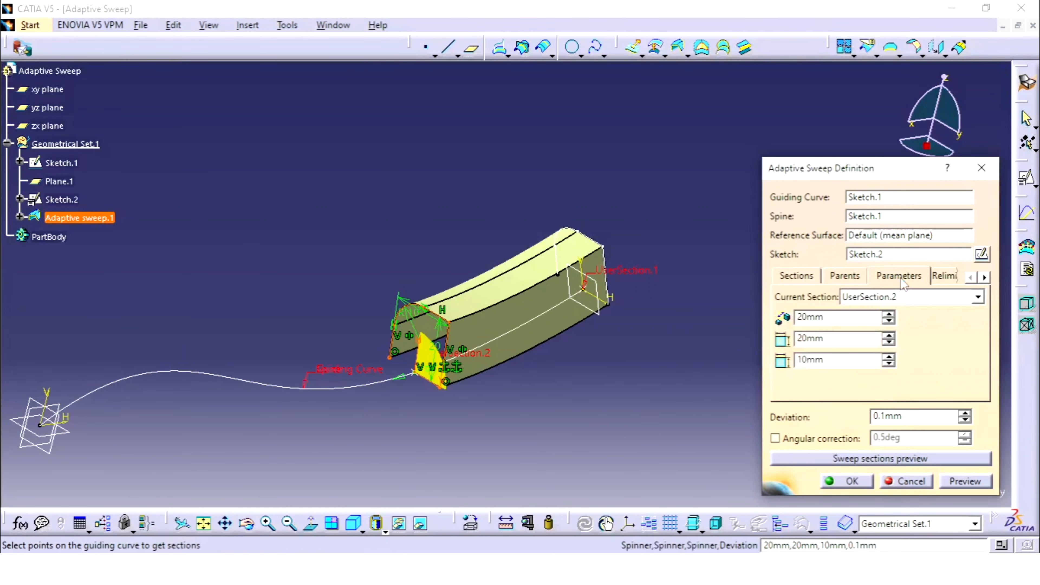
pyautogui.doubleClick(858, 317)
pyautogui.write('30')
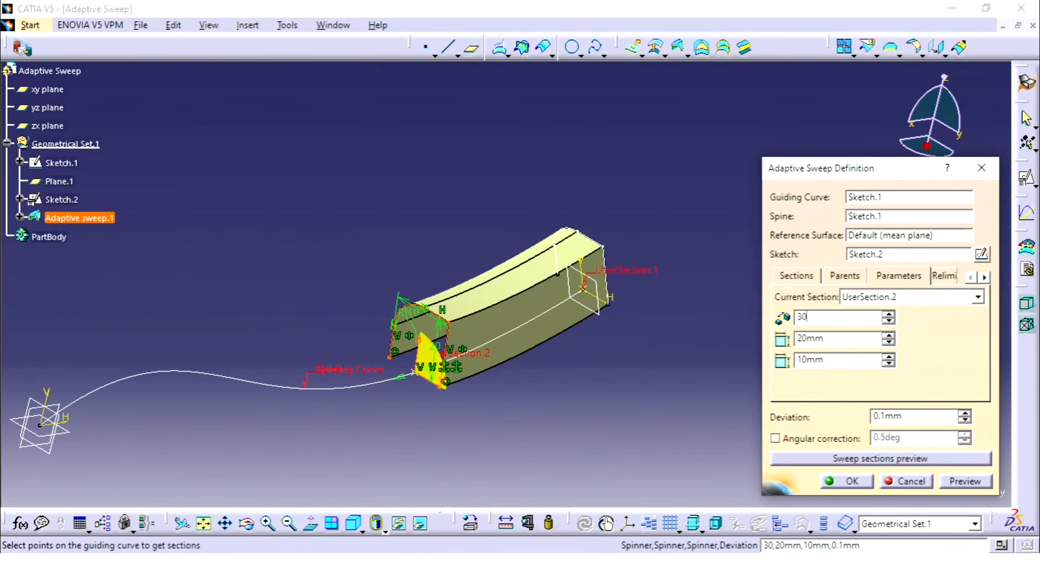
pyautogui.doubleClick(843, 338)
pyautogui.write('30')
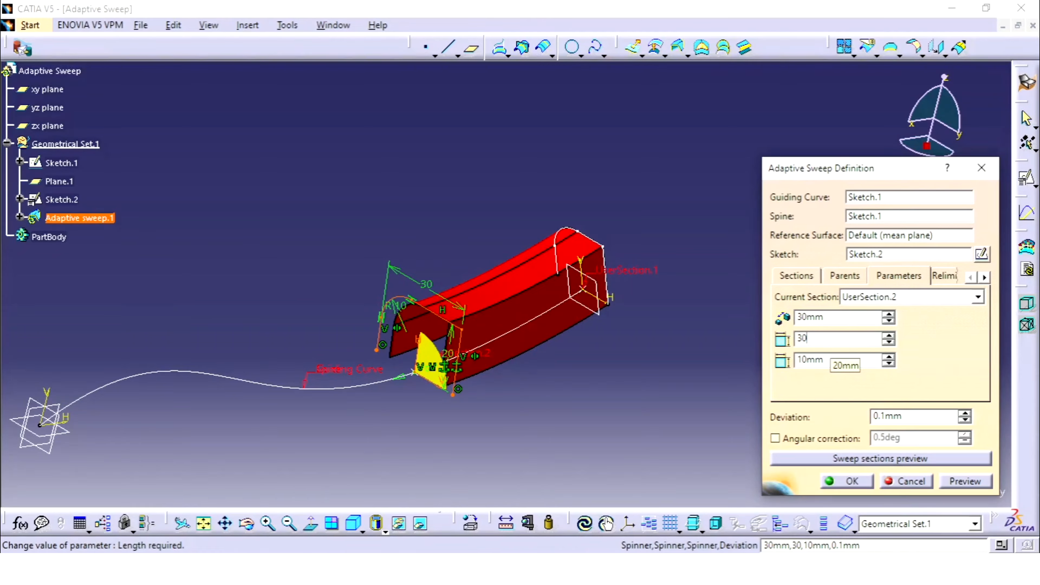
pyautogui.doubleClick(832, 365)
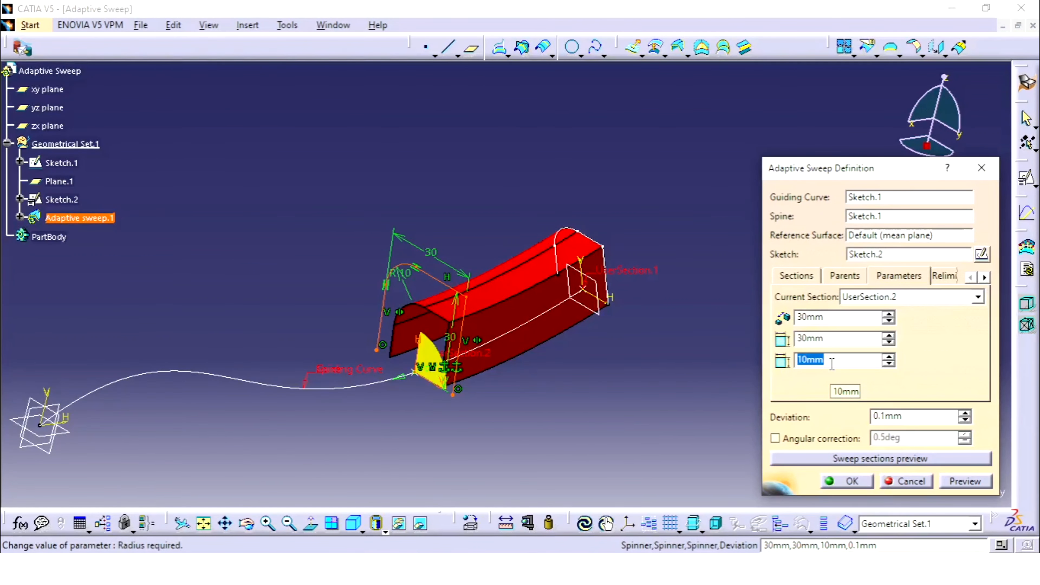
pyautogui.write('15')
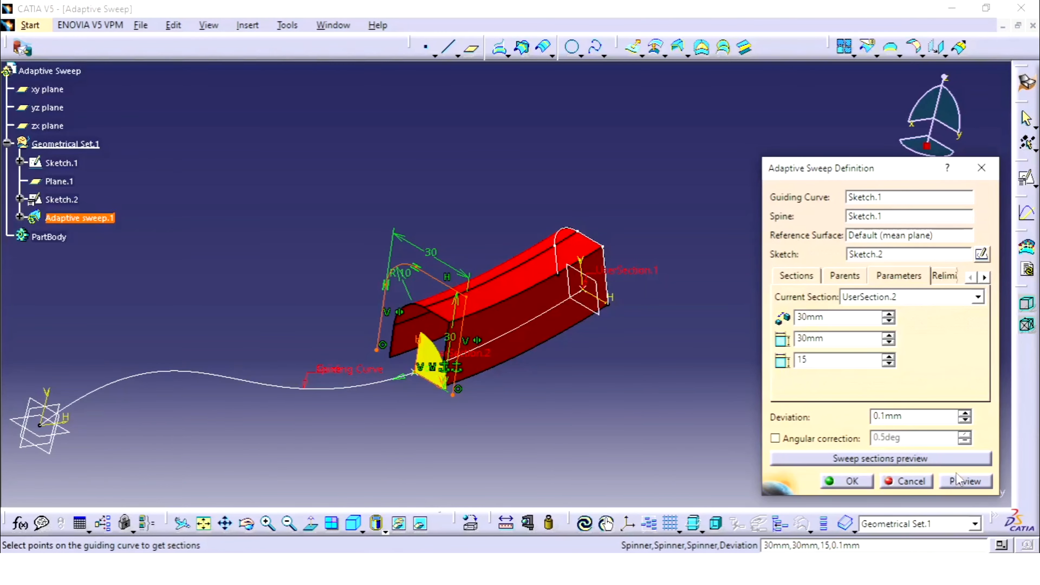
pyautogui.click(971, 487)
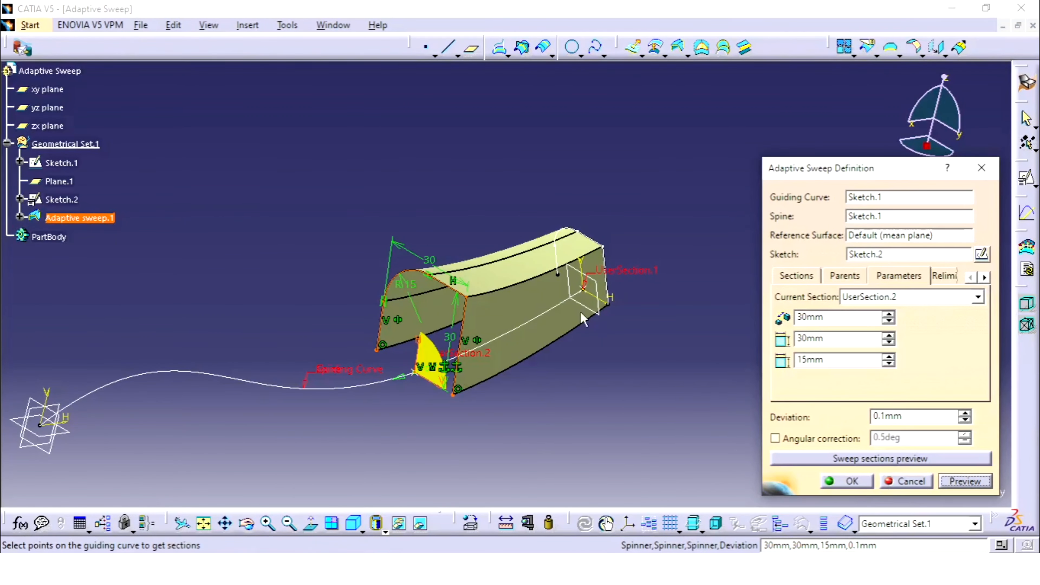
pyautogui.moveTo(580, 311); pyautogui.dragTo(604, 271, button='middle')
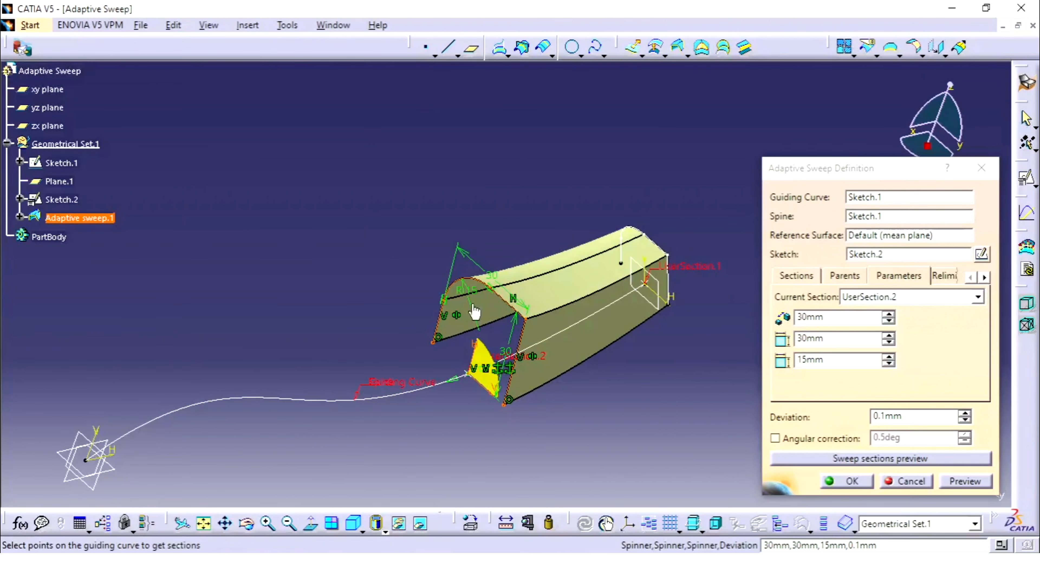
pyautogui.moveTo(474, 312); pyautogui.dragTo(492, 253, button='middle')
pyautogui.middleClick(493, 251)
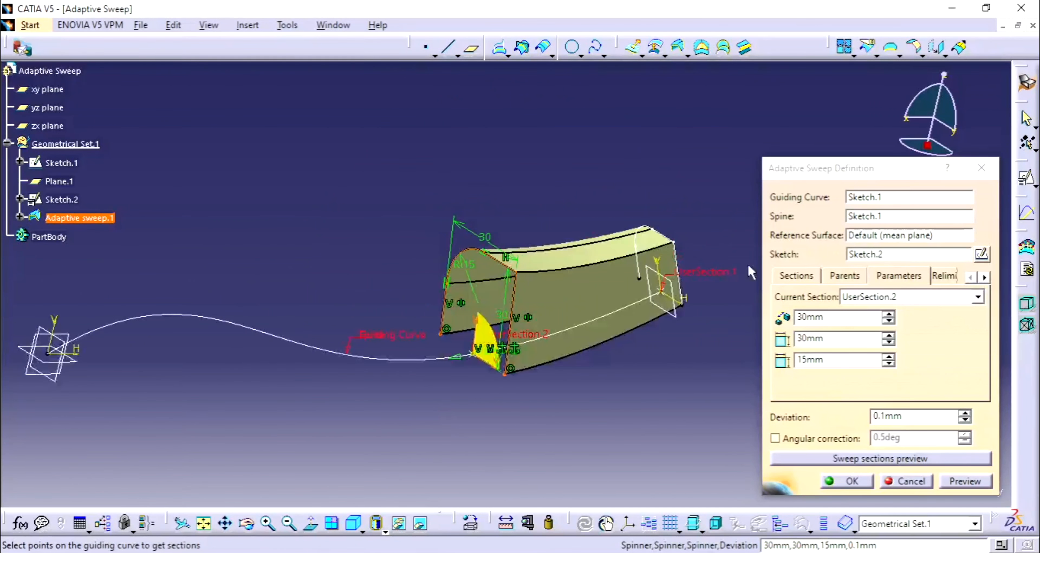
# Turn off relimitation on both the start and end sections and preview the sweep along the whole guiding curve
pyautogui.click(944, 275)
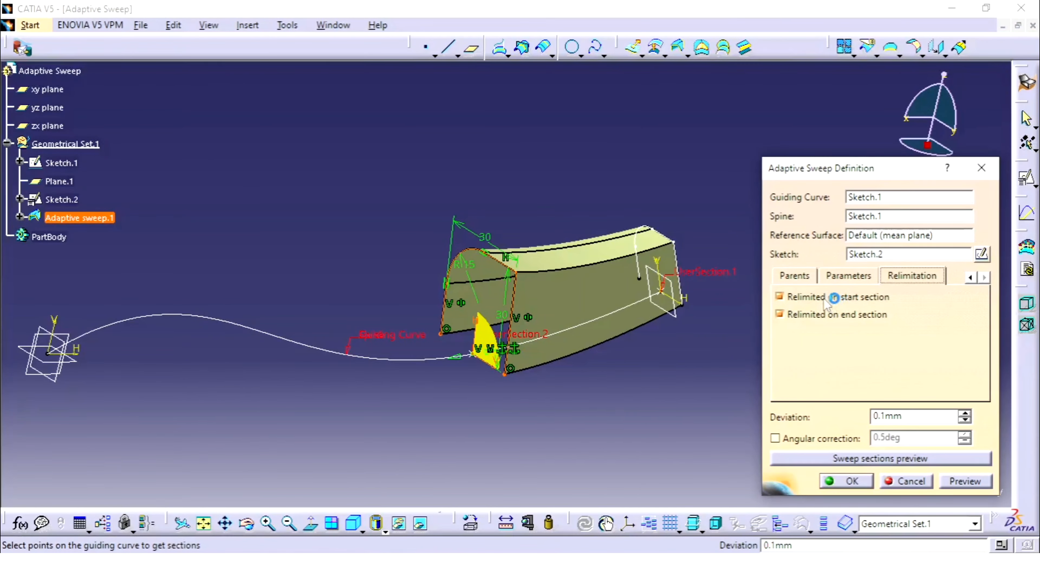
pyautogui.click(833, 298)
pyautogui.click(839, 317)
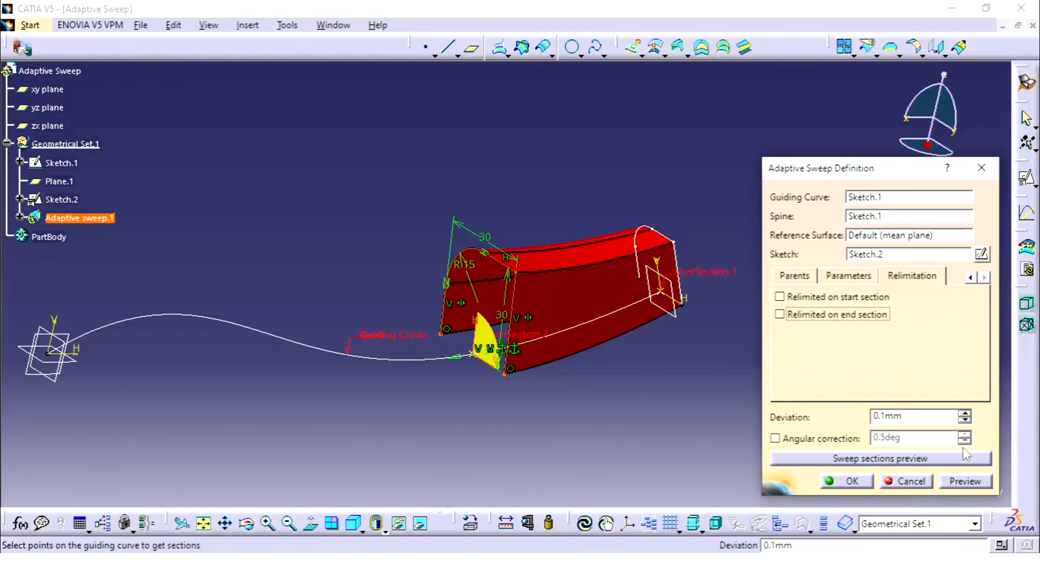
pyautogui.click(963, 481)
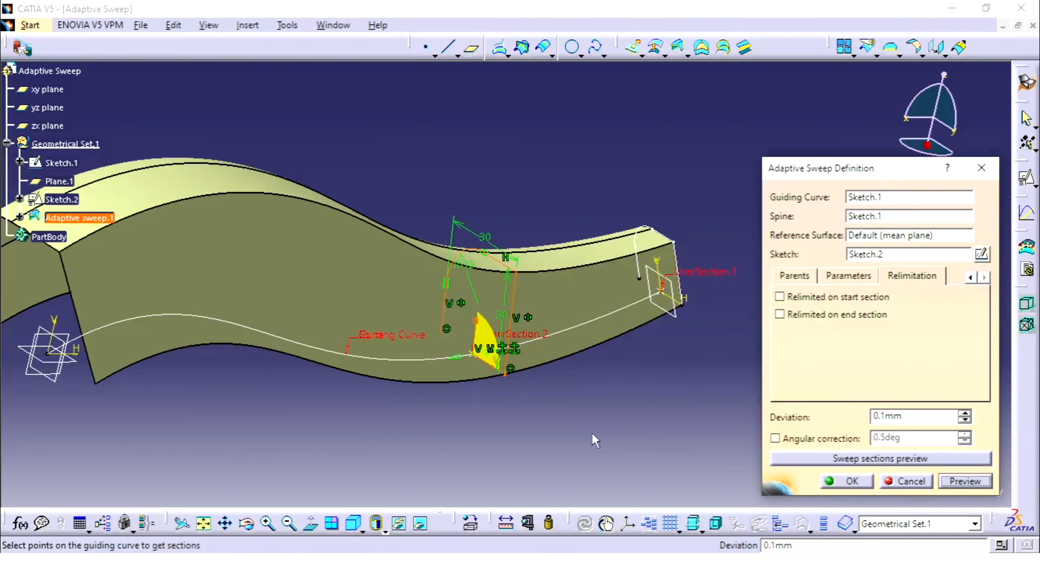
pyautogui.moveTo(489, 368); pyautogui.dragTo(550, 342, button='middle')
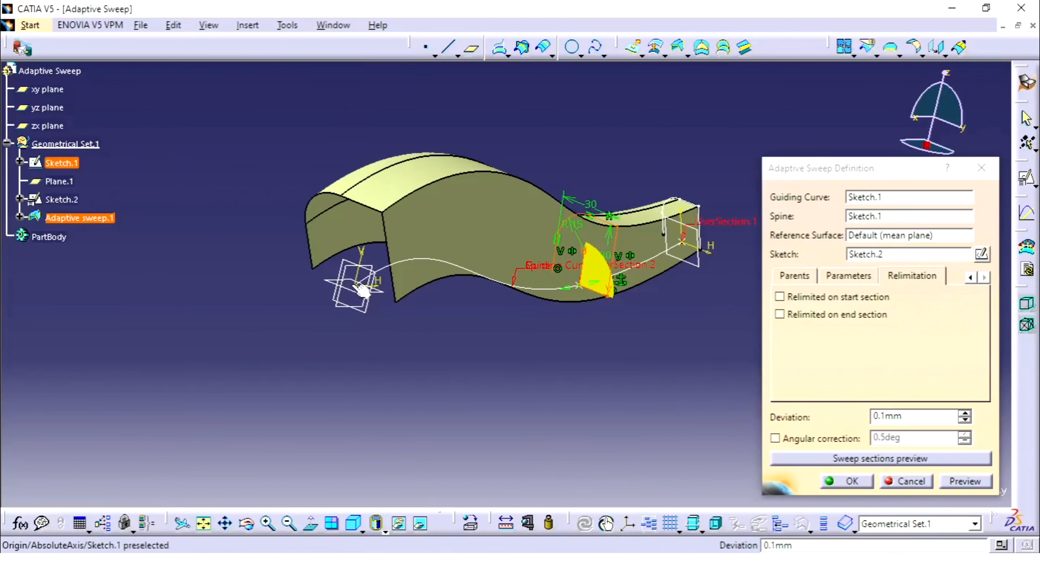
pyautogui.moveTo(356, 290); pyautogui.dragTo(629, 312, button='middle')
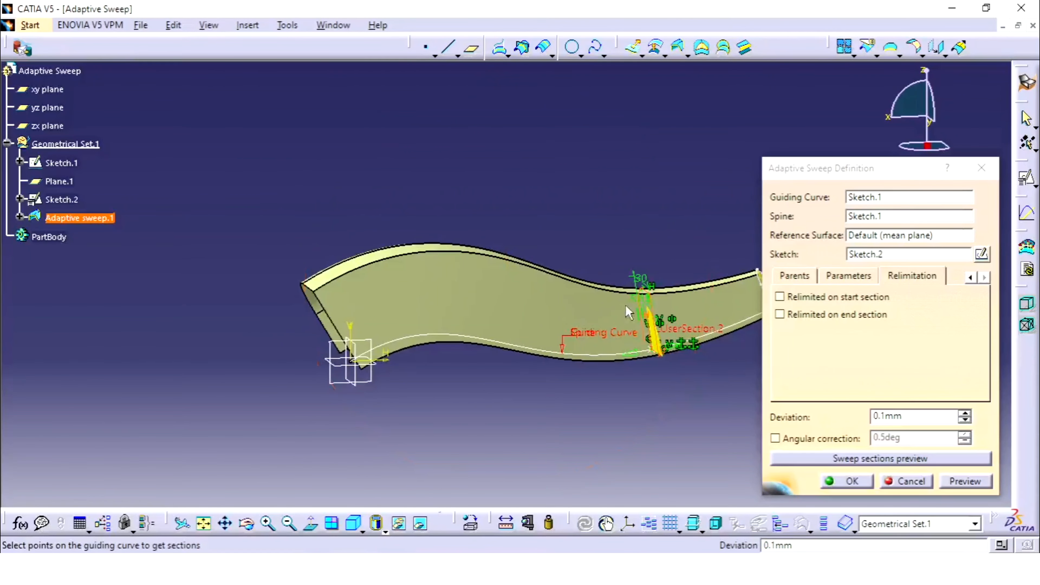
pyautogui.moveTo(692, 318); pyautogui.dragTo(573, 314, button='middle')
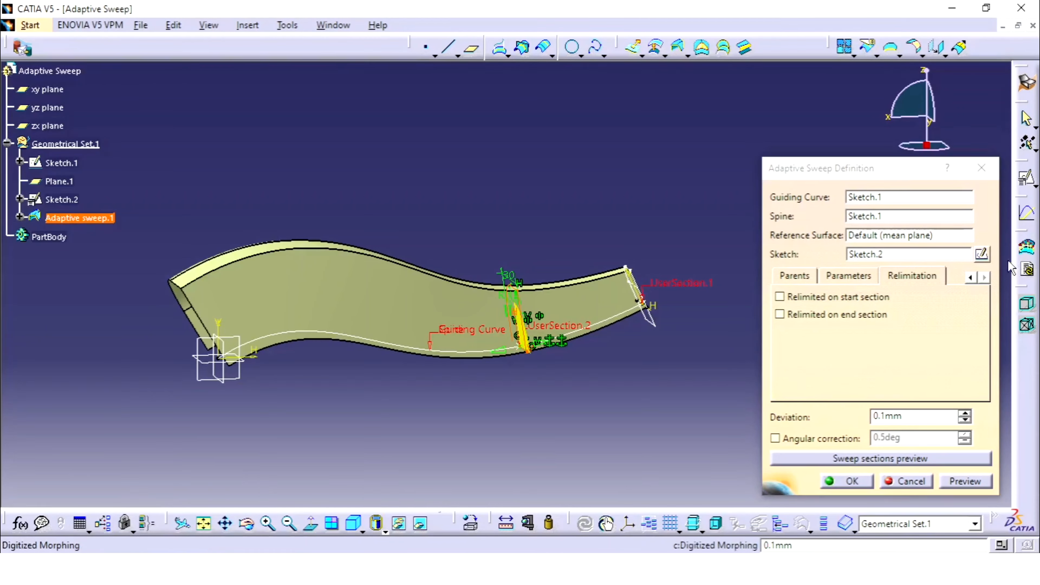
# Add a third section at an on-curve point 50 mm along Sketch.1 and preview the sweep
pyautogui.click(970, 278)
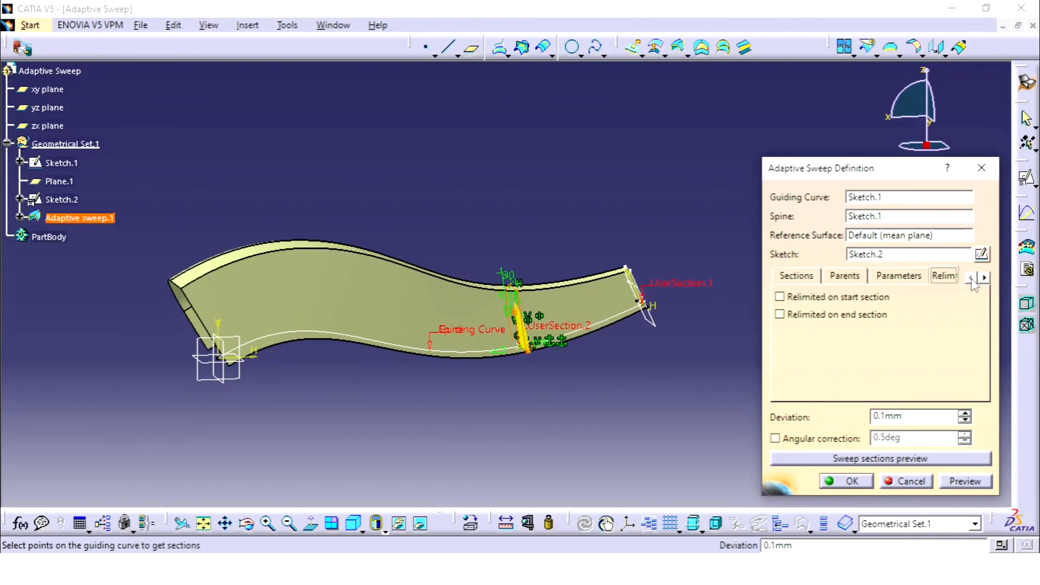
pyautogui.click(811, 279)
pyautogui.rightClick(903, 325)
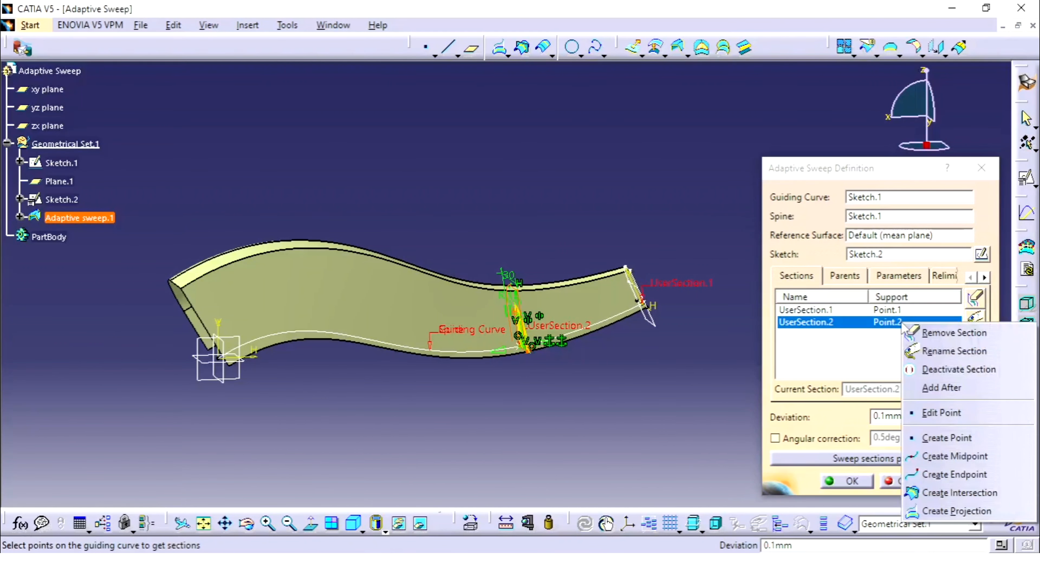
pyautogui.click(959, 438)
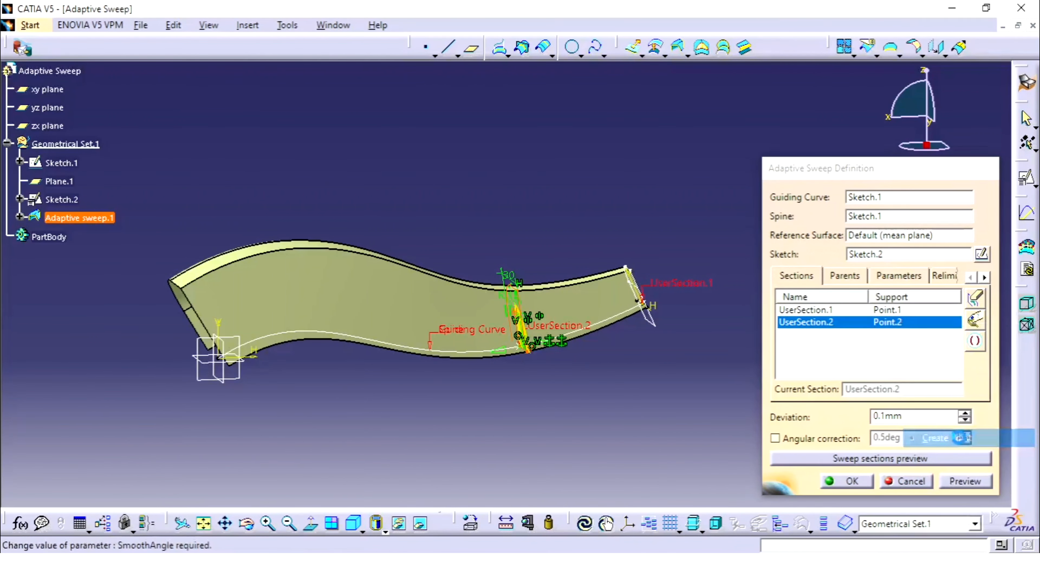
pyautogui.click(335, 335)
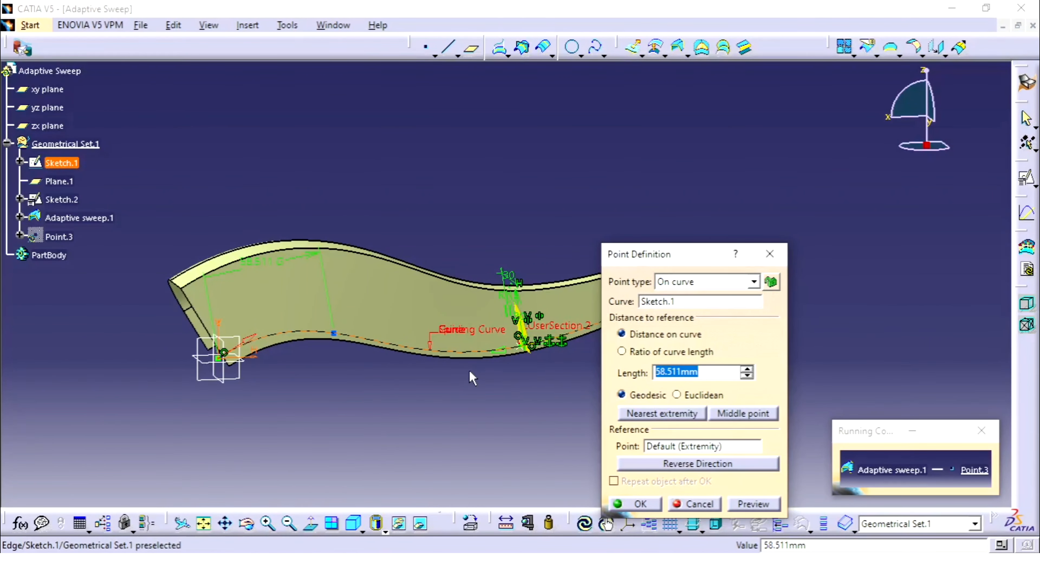
pyautogui.write('50')
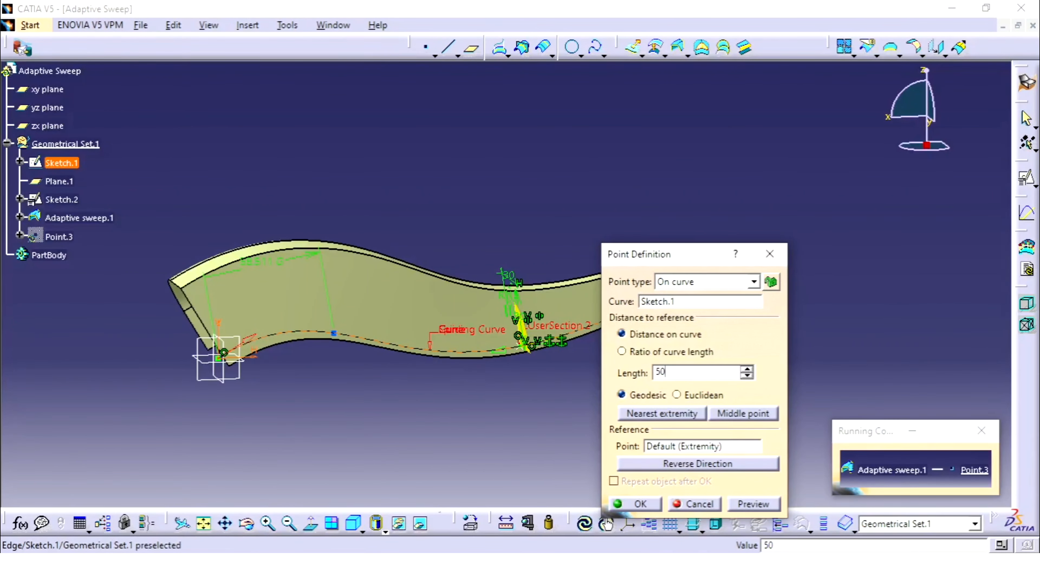
pyautogui.click(758, 505)
pyautogui.click(633, 507)
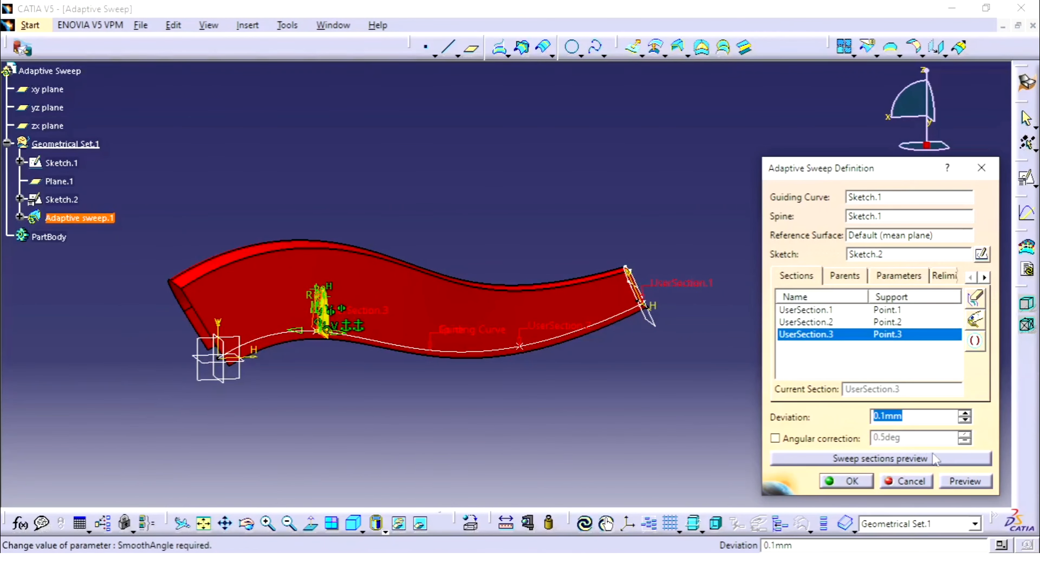
pyautogui.click(960, 482)
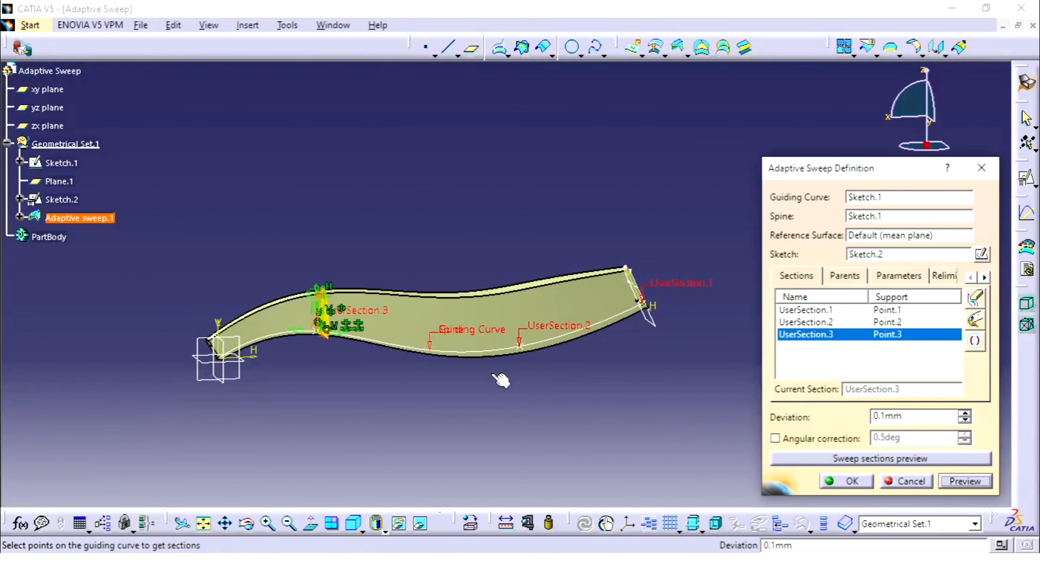
pyautogui.moveTo(500, 371); pyautogui.dragTo(493, 219, button='middle')
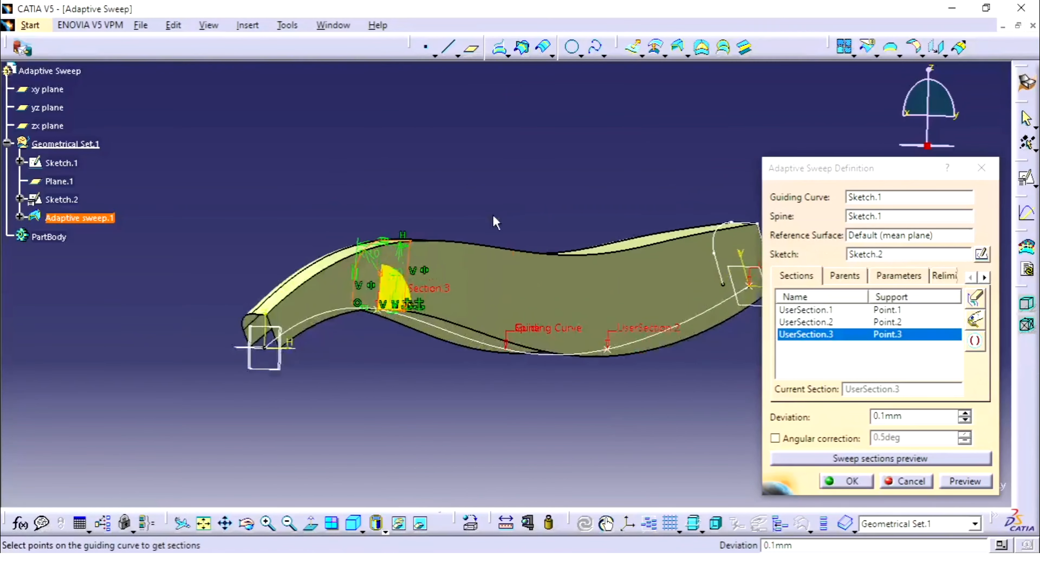
# Set UserSection.3's offset and length parameters to 25 mm each
pyautogui.moveTo(456, 250); pyautogui.dragTo(333, 268, button='middle')
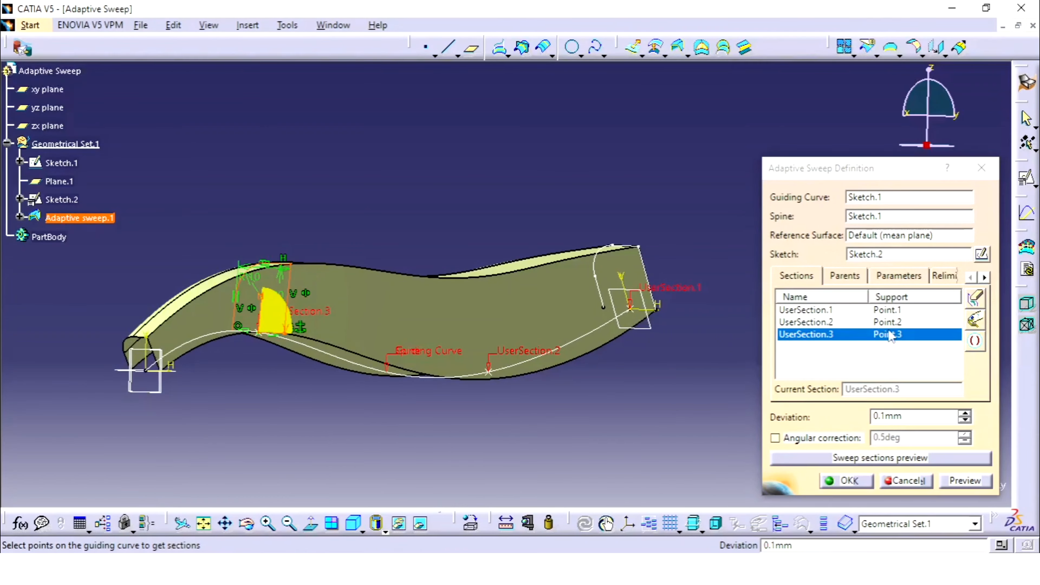
pyautogui.click(902, 279)
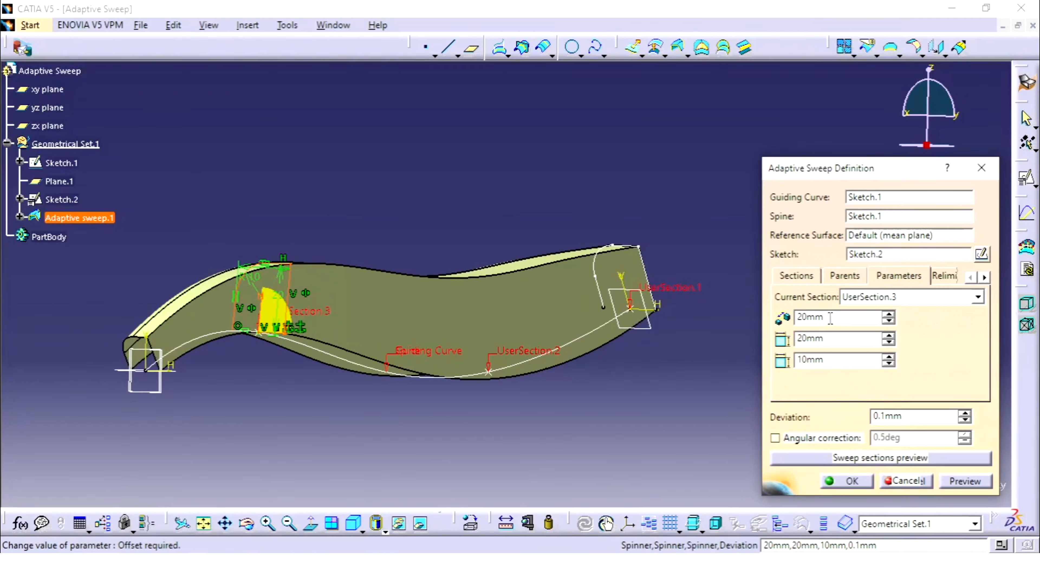
pyautogui.click(839, 362)
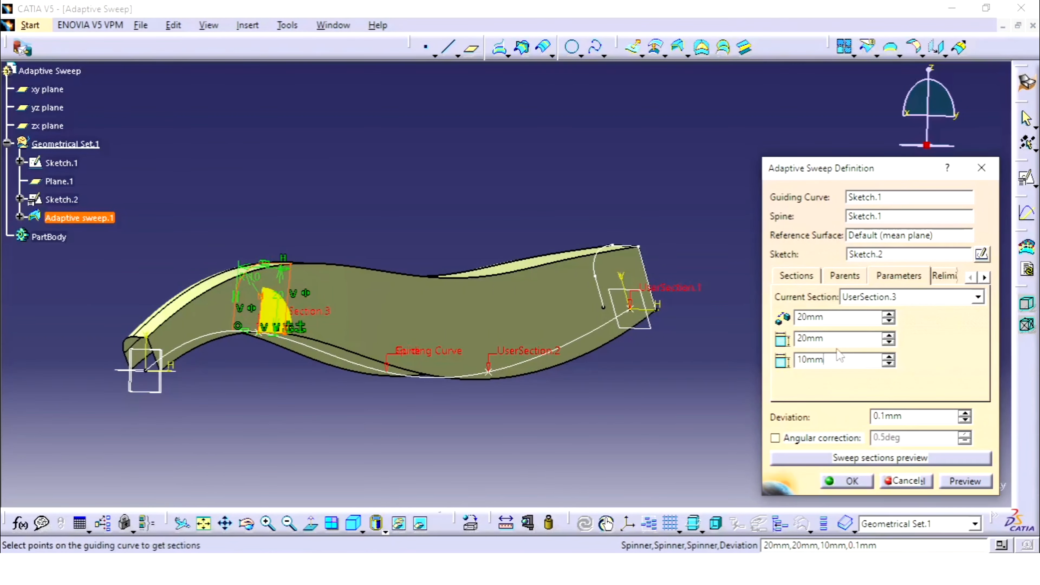
pyautogui.doubleClick(839, 317)
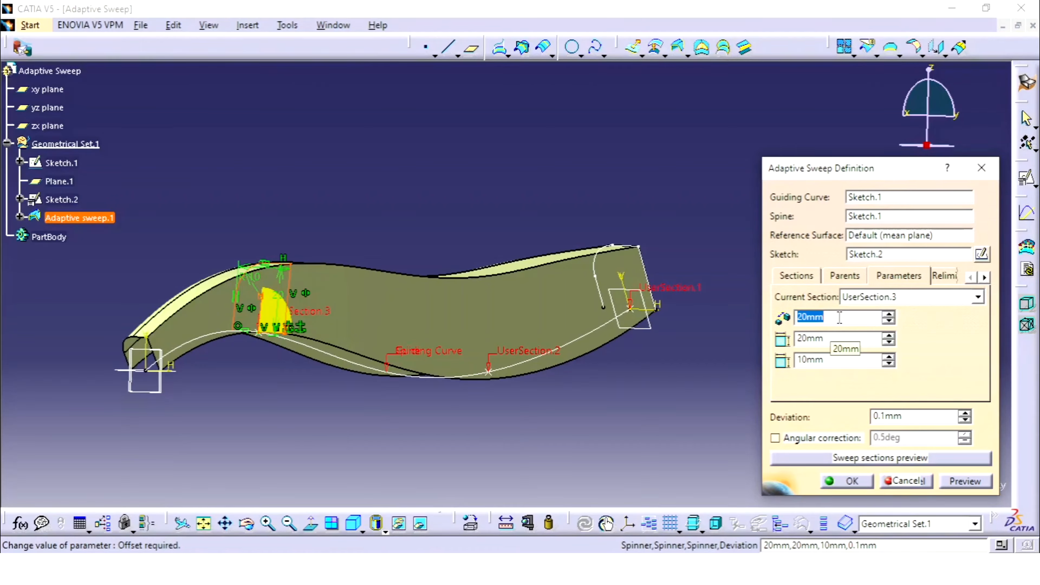
pyautogui.moveTo(445, 268); pyautogui.dragTo(267, 350, button='middle')
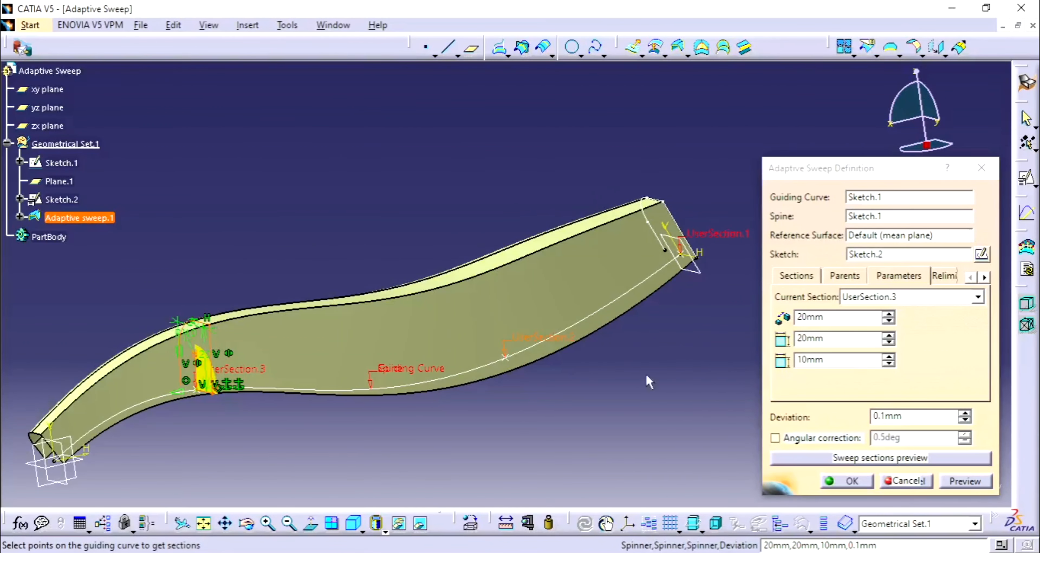
pyautogui.doubleClick(838, 318)
pyautogui.write('25')
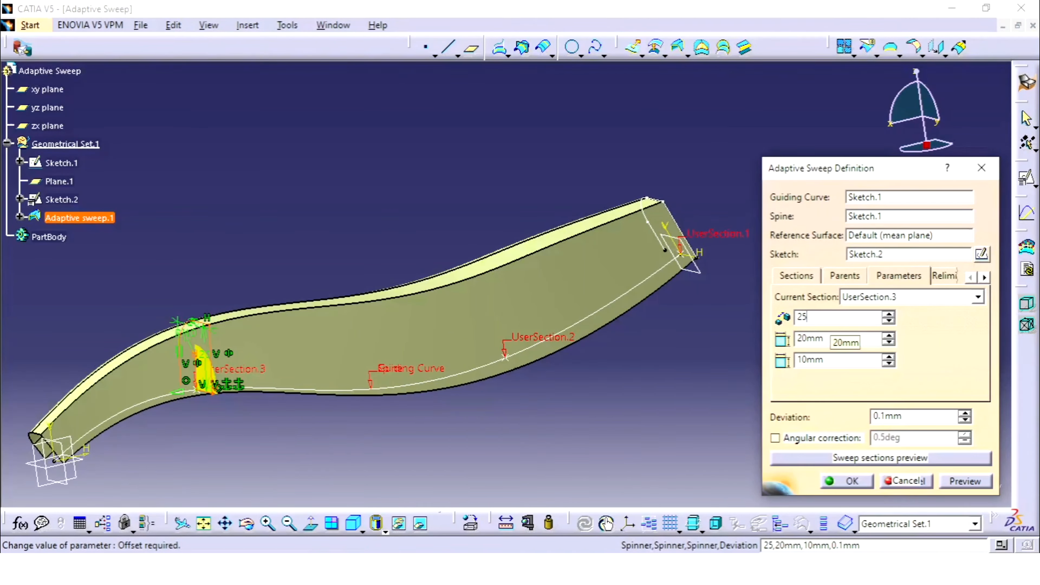
pyautogui.doubleClick(842, 342)
pyautogui.write('25')
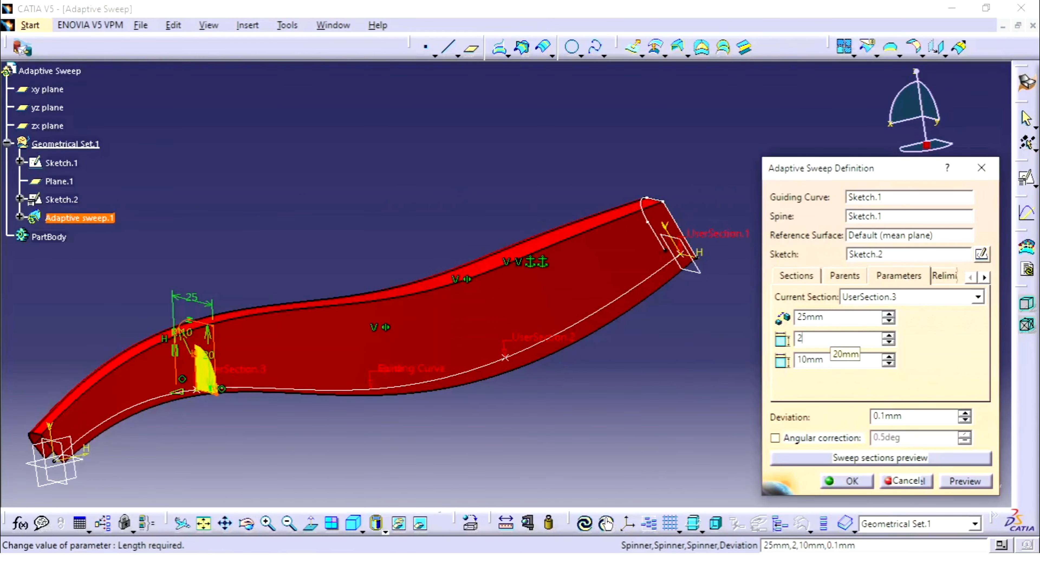
# Set UserSection.3's radius to 1.5 mm, preview the sweep and accept the definition
pyautogui.doubleClick(834, 360)
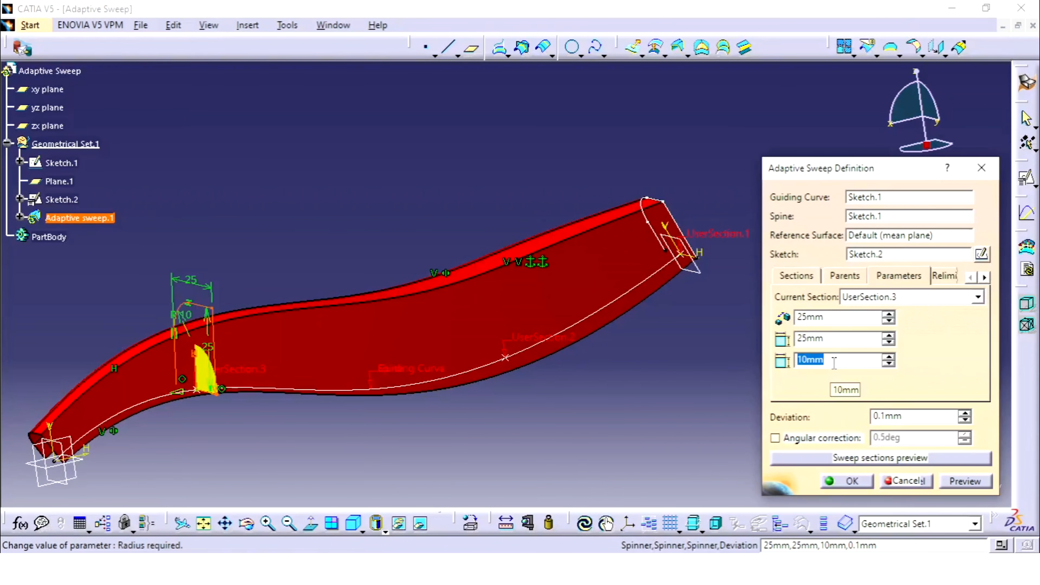
pyautogui.write('1.5')
pyautogui.click(970, 479)
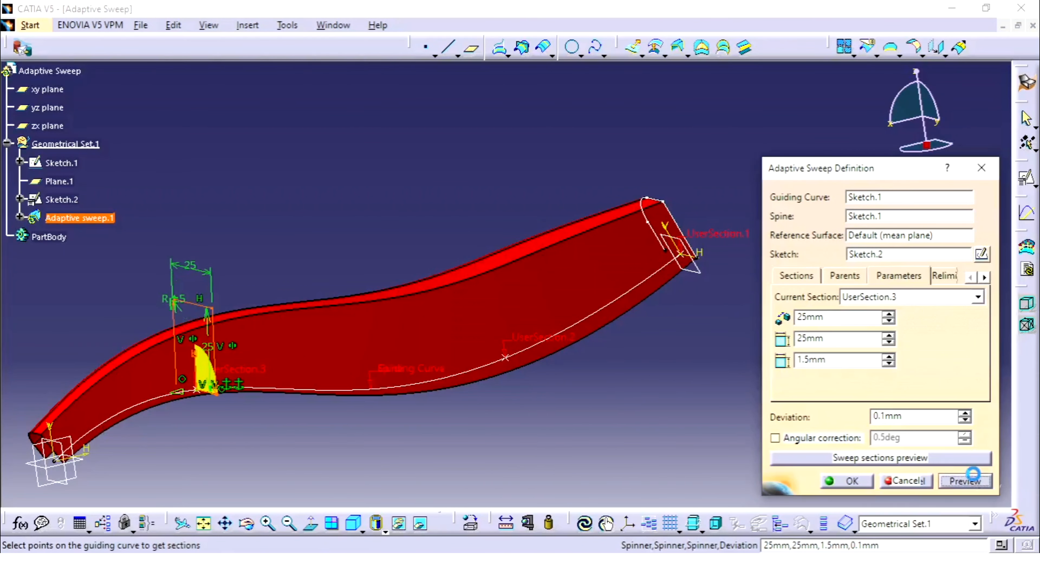
pyautogui.click(837, 484)
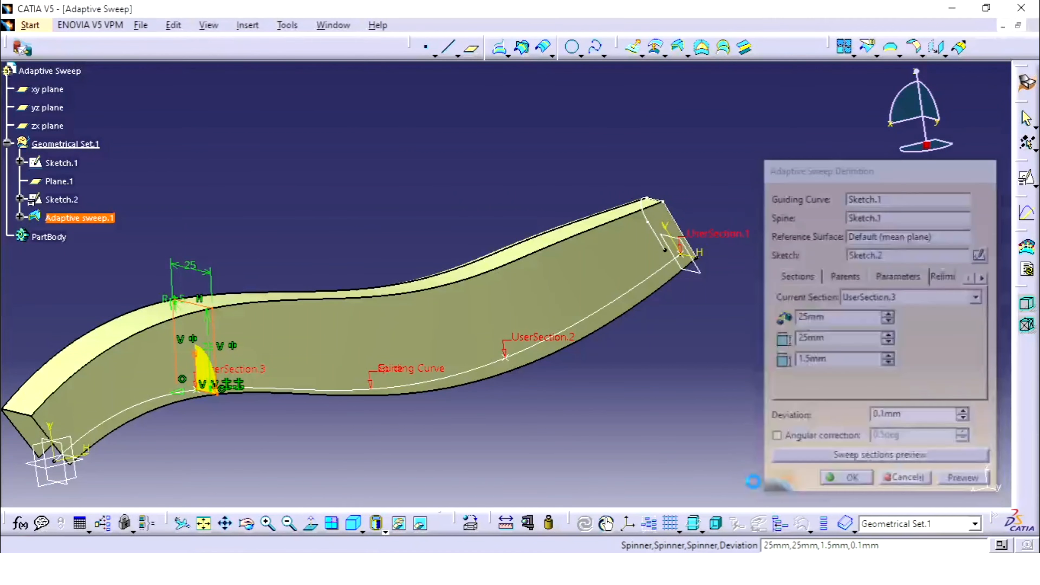
# Reopen the adaptive sweep, turn on relimitation for both the start and end sections, and preview the result
pyautogui.moveTo(571, 372); pyautogui.dragTo(525, 294, button='middle')
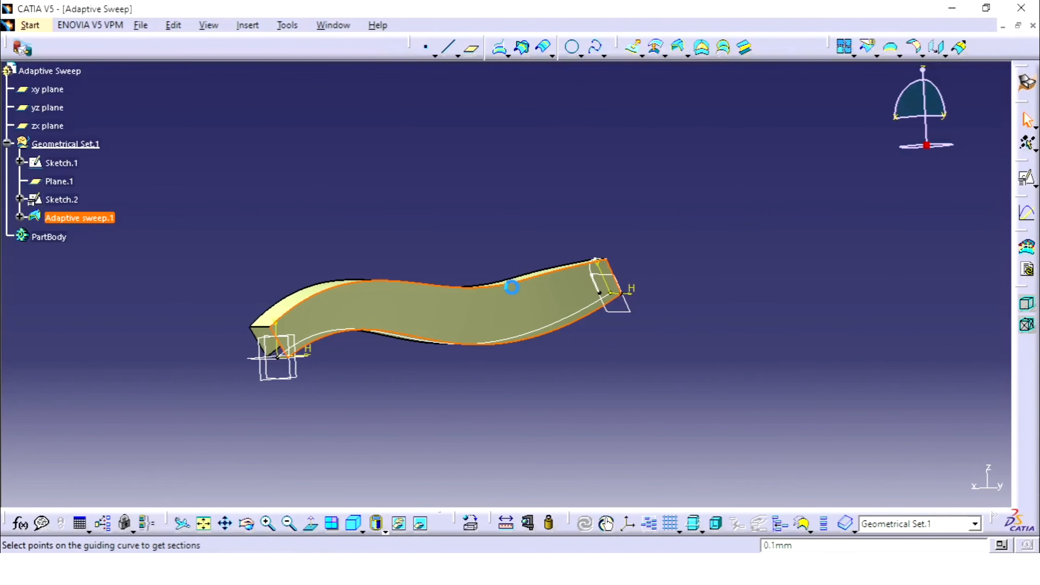
pyautogui.click(943, 276)
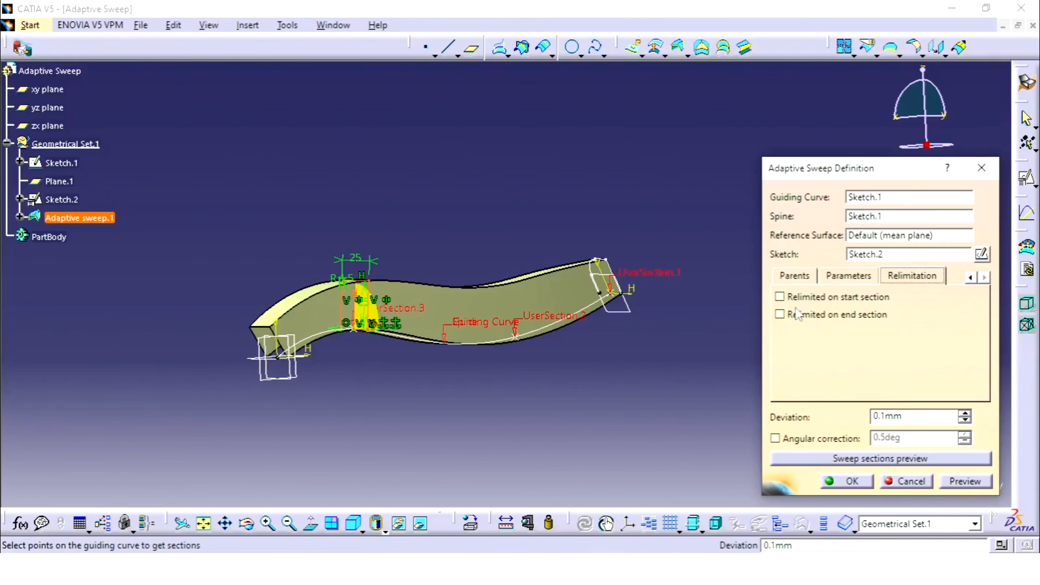
pyautogui.click(780, 296)
pyautogui.click(780, 314)
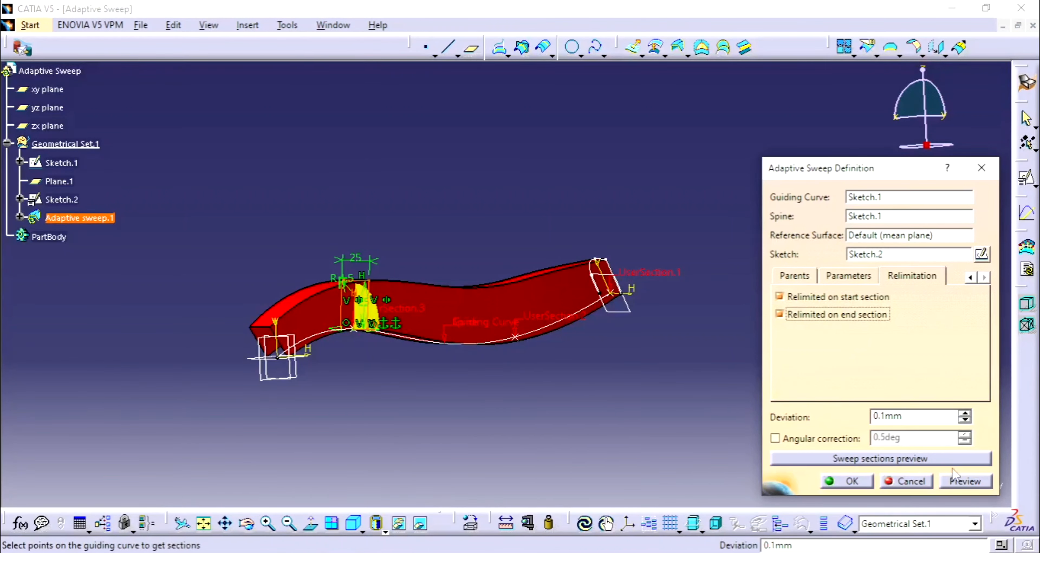
pyautogui.click(966, 482)
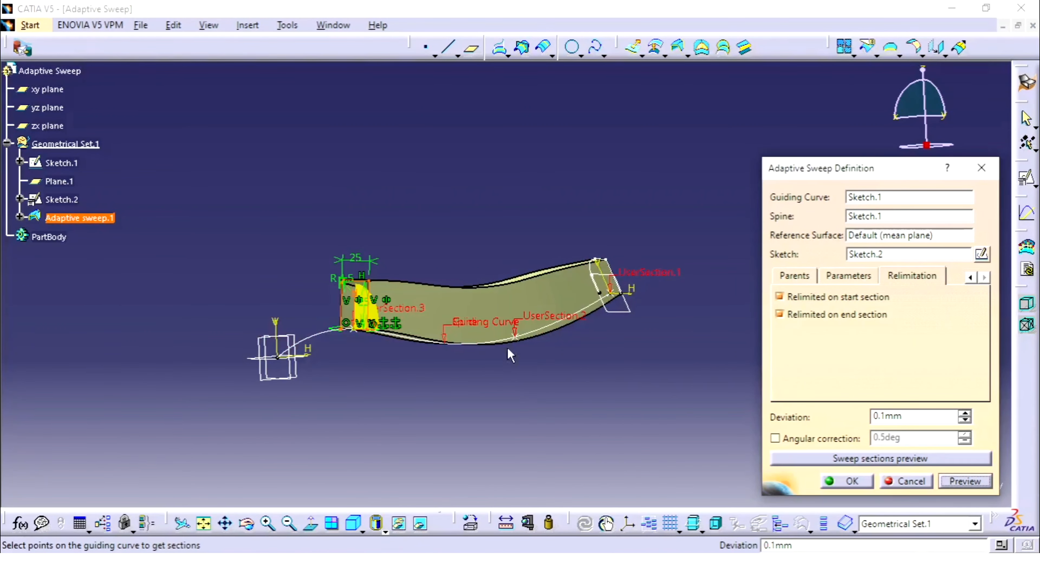
pyautogui.moveTo(515, 387); pyautogui.dragTo(581, 294, button='middle')
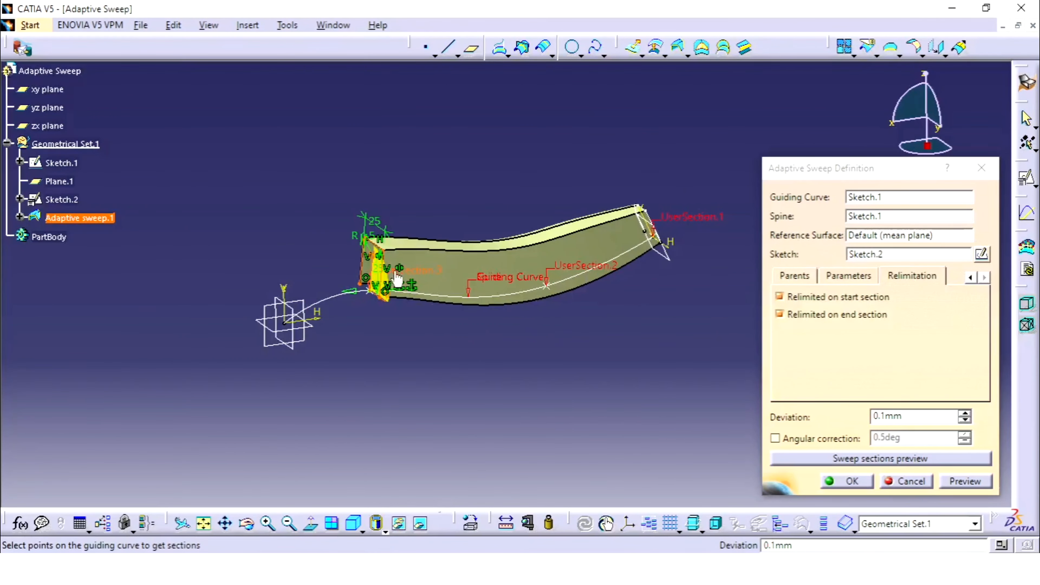
# Add a fourth section at an on-curve point placed at 0 mm, the start extremity of Sketch.1
pyautogui.click(972, 278)
pyautogui.click(806, 279)
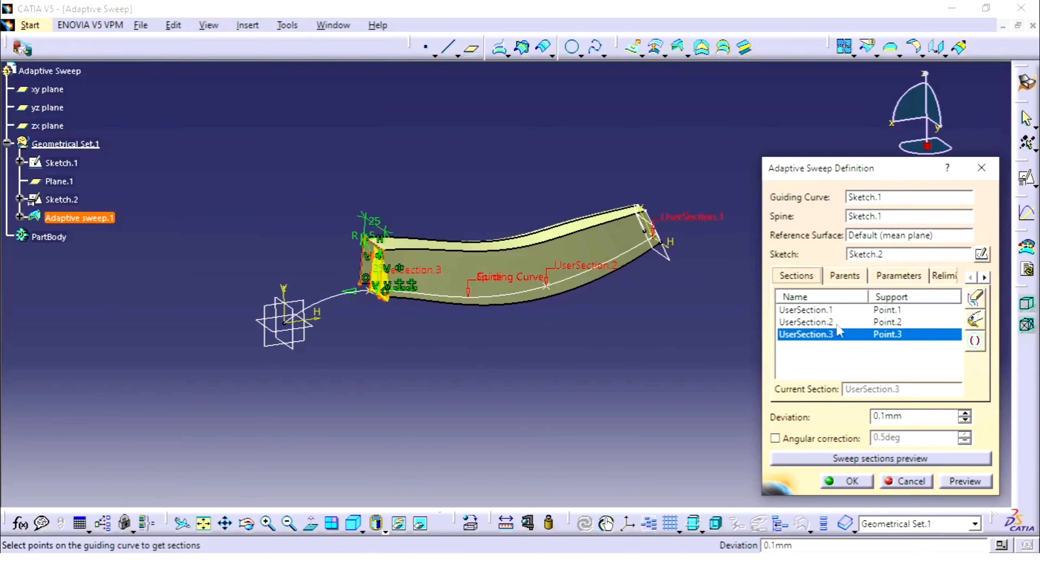
pyautogui.rightClick(898, 335)
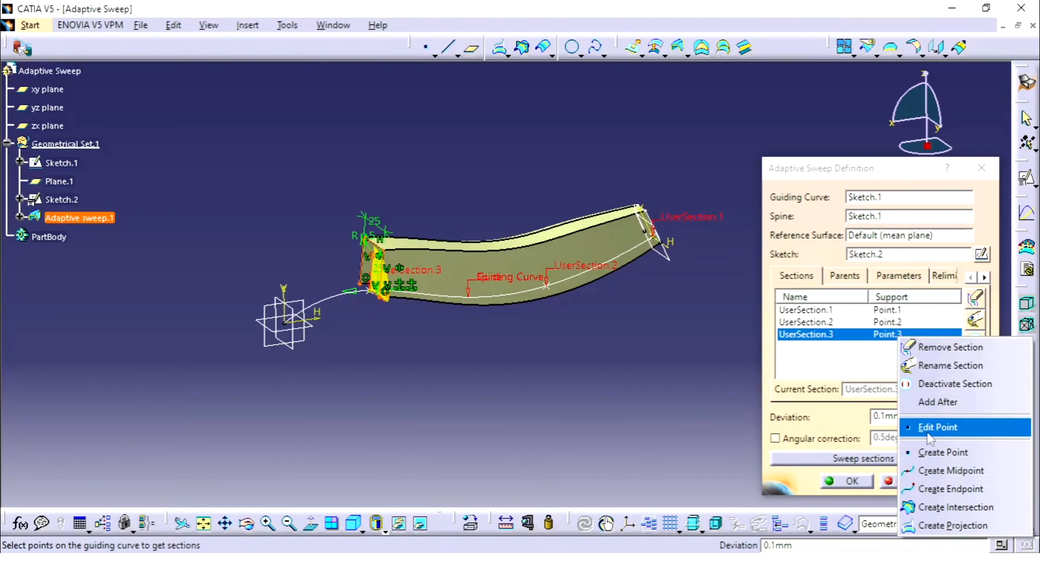
pyautogui.click(942, 452)
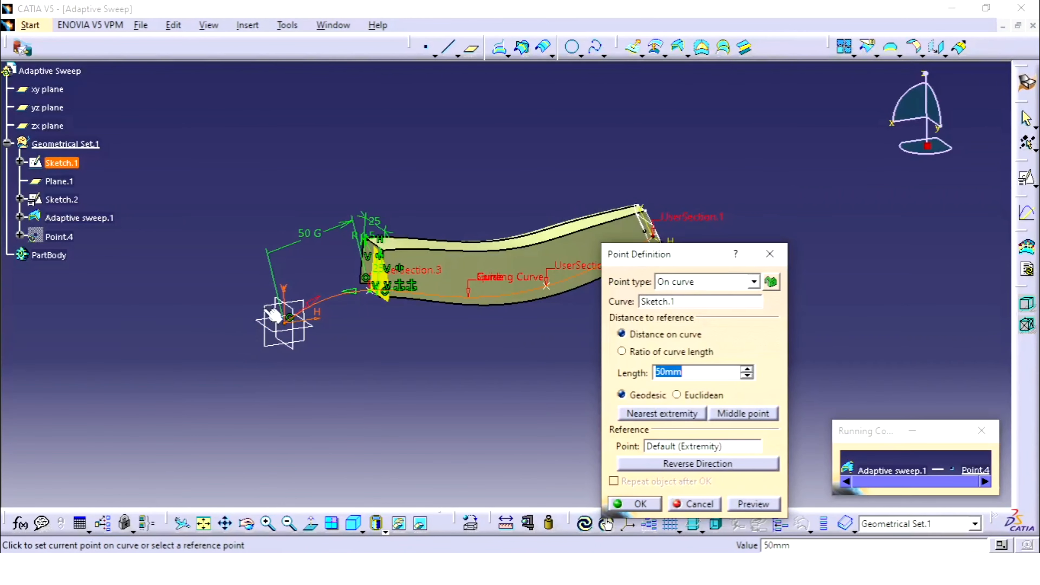
pyautogui.click(285, 326)
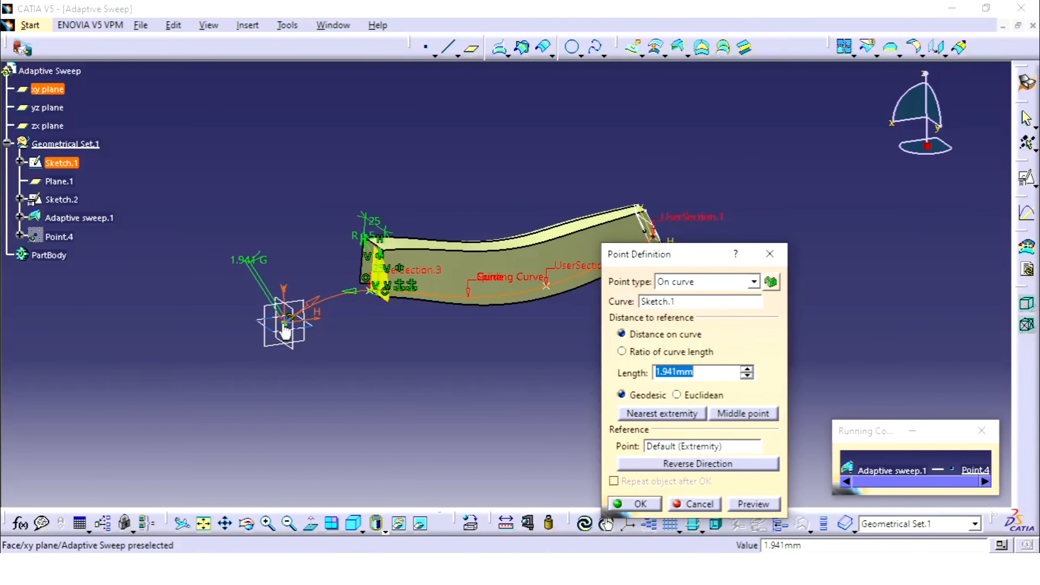
pyautogui.click(284, 324)
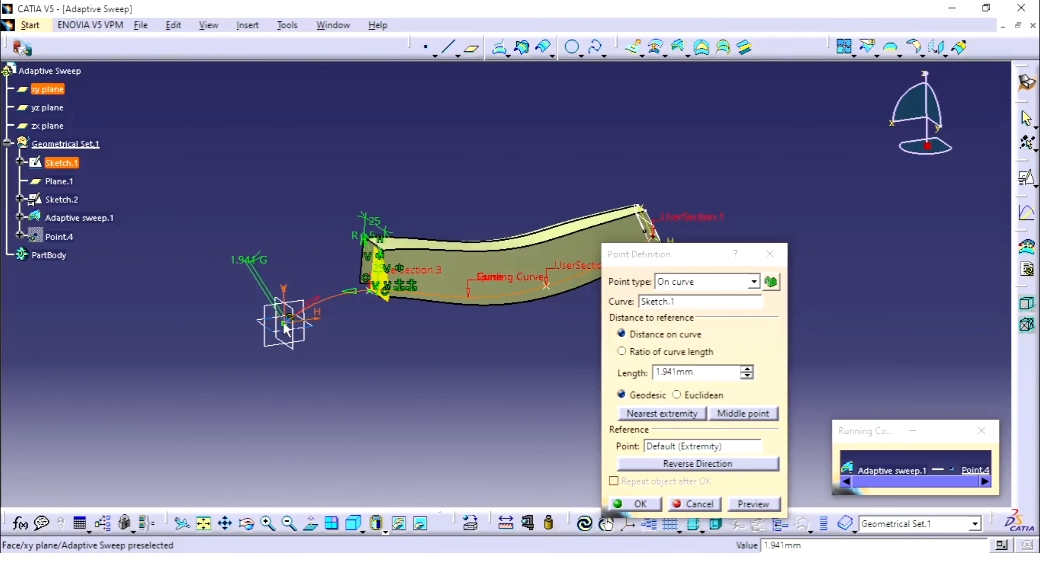
pyautogui.click(755, 503)
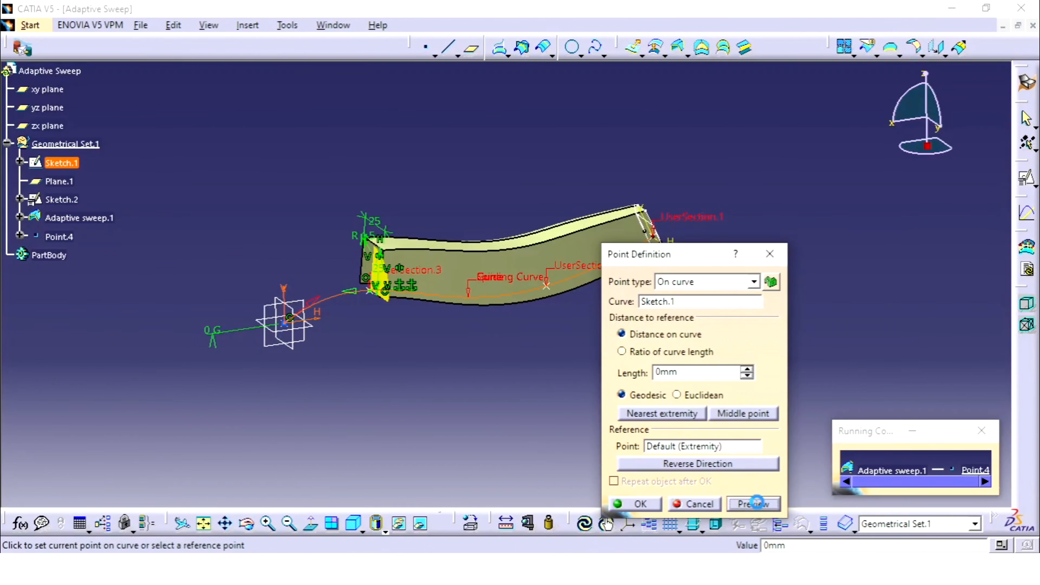
pyautogui.click(647, 508)
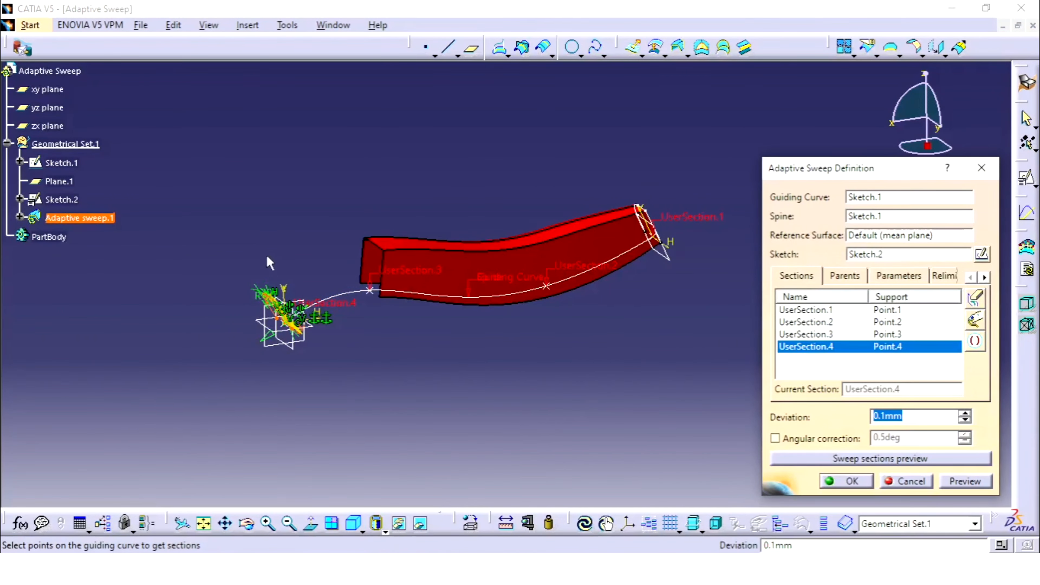
# Check the on-curve point definition supporting UserSection.4 and preview the sweep with the added section
pyautogui.moveTo(273, 251); pyautogui.dragTo(280, 181, button='middle')
pyautogui.moveTo(197, 246); pyautogui.dragTo(411, 205, button='middle')
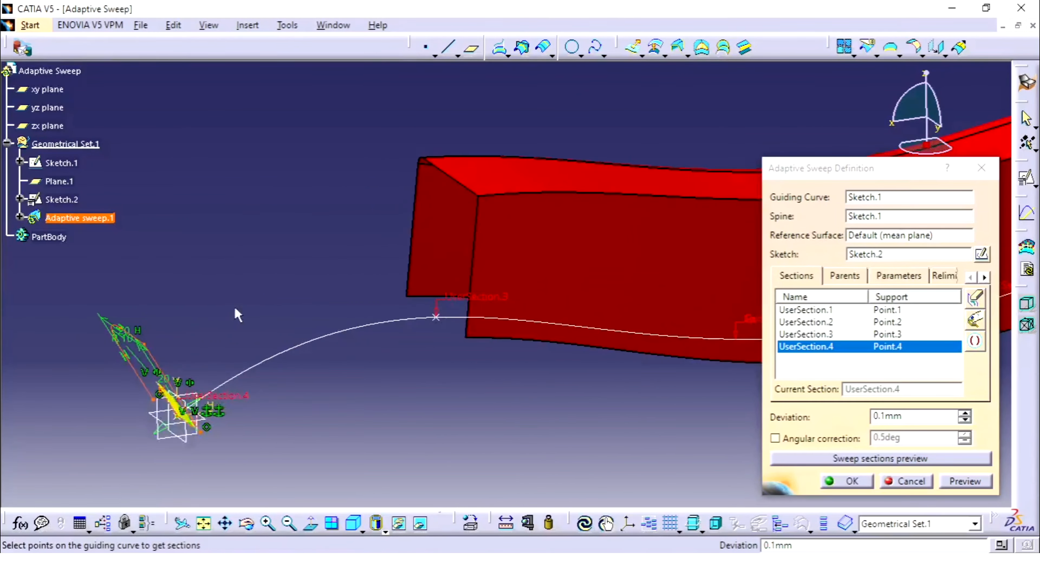
pyautogui.moveTo(238, 314); pyautogui.dragTo(195, 338, button='middle')
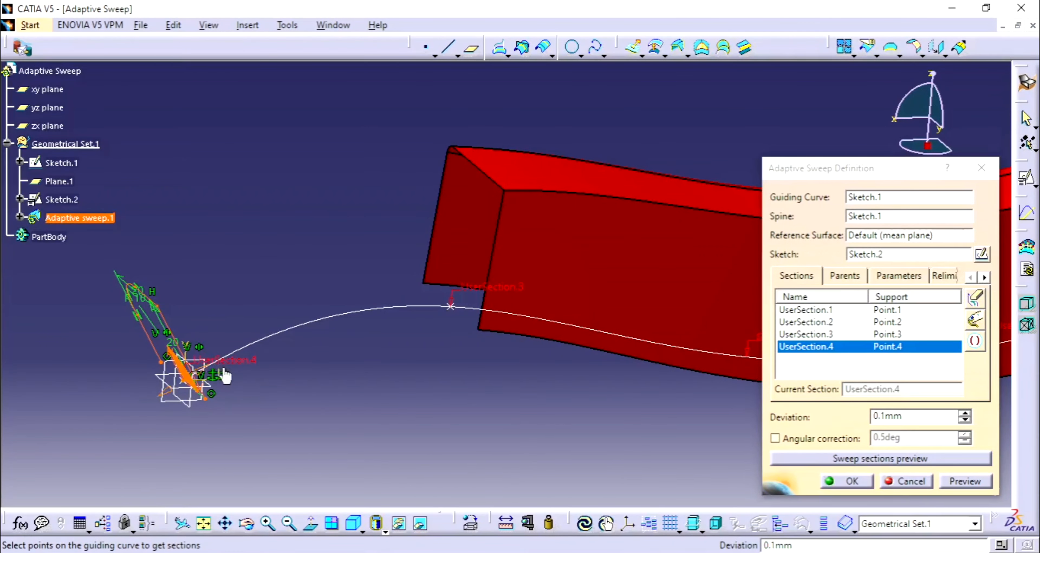
pyautogui.rightClick(891, 347)
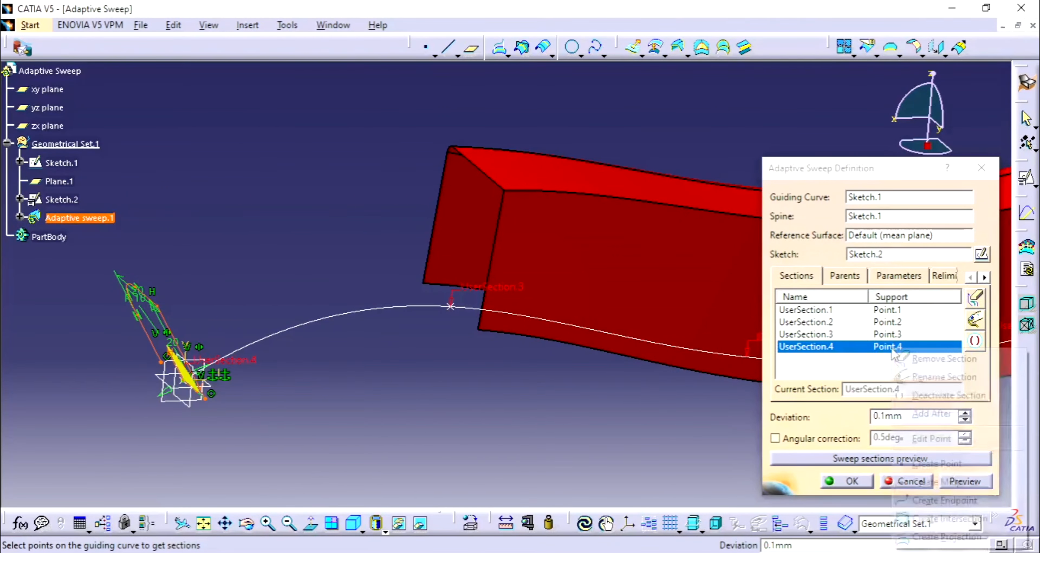
pyautogui.click(928, 437)
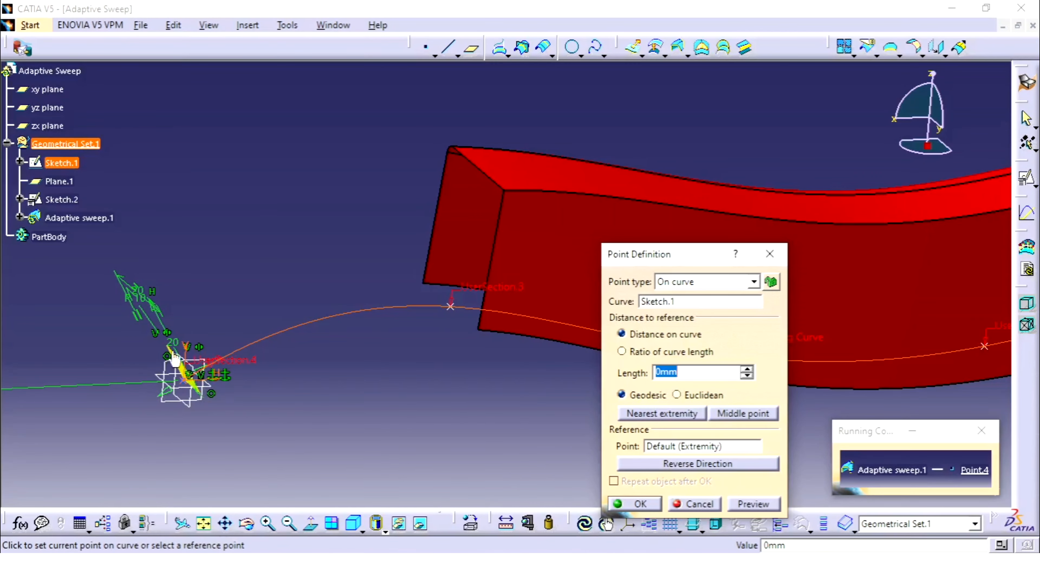
pyautogui.click(612, 502)
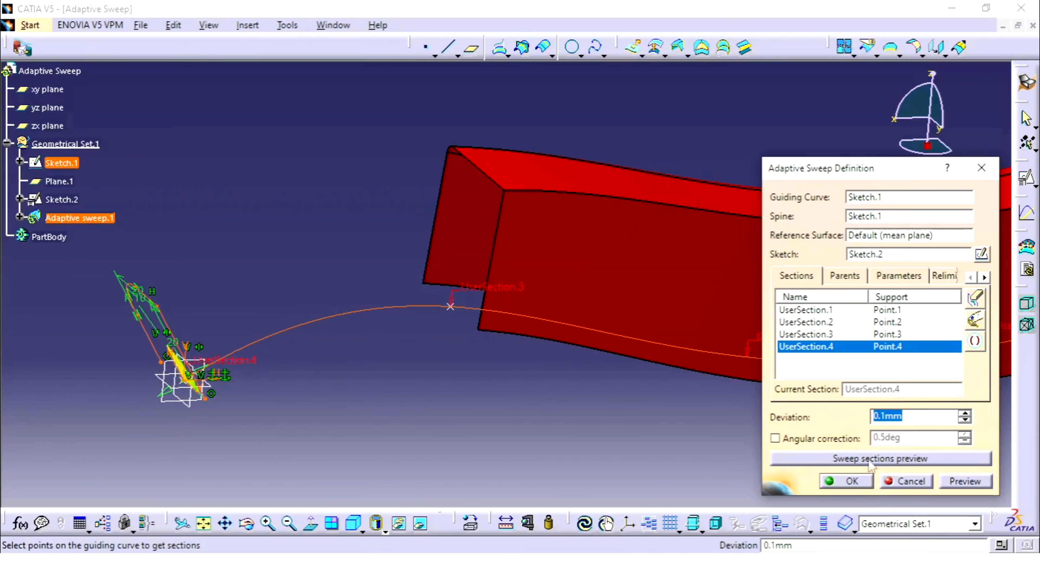
pyautogui.click(980, 481)
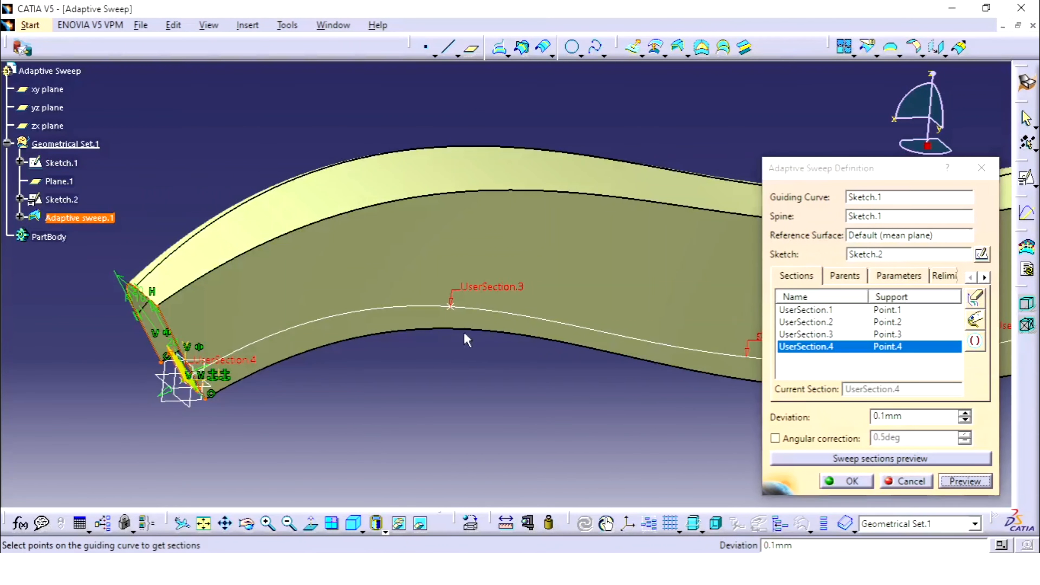
# Set UserSection.4's offset and length parameters to 50 mm each
pyautogui.moveTo(464, 337)
pyautogui.mouseDown(button='middle')
pyautogui.moveTo(455, 407)
pyautogui.moveTo(438, 351)
pyautogui.moveTo(450, 346)
pyautogui.mouseUp(button='middle')
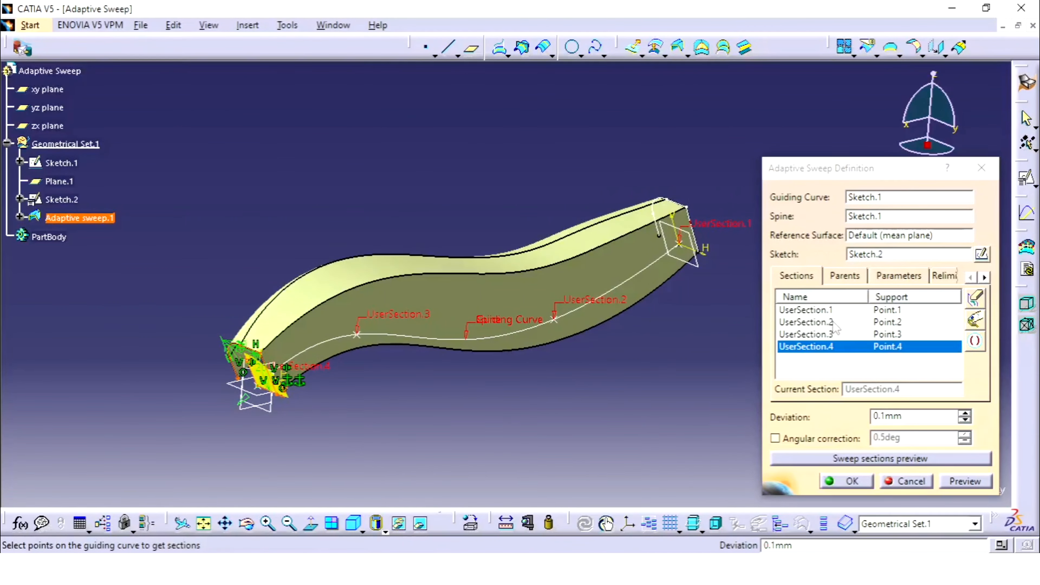
pyautogui.click(899, 276)
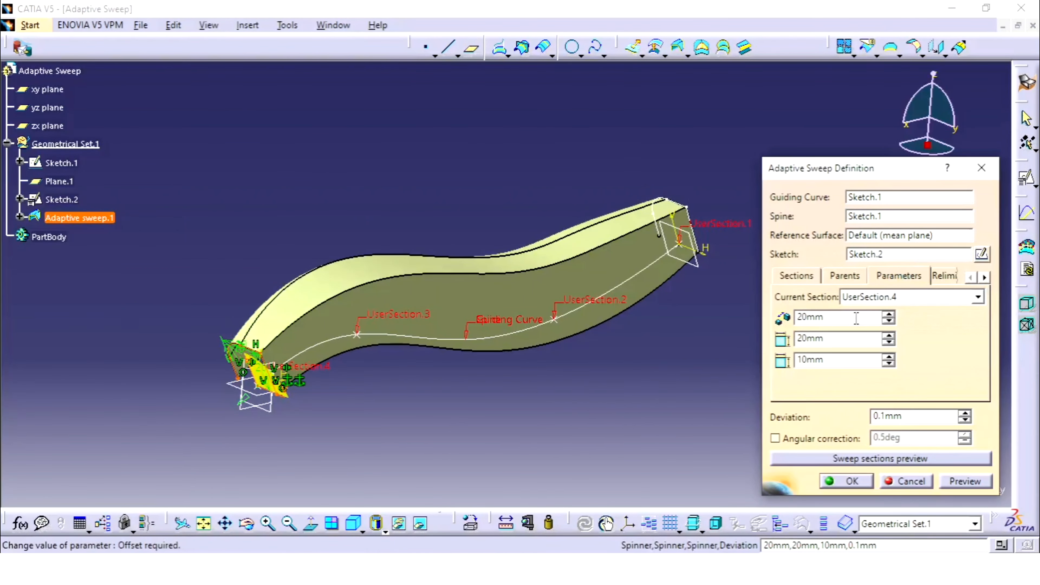
pyautogui.moveTo(836, 318); pyautogui.dragTo(724, 318)
pyautogui.write('50')
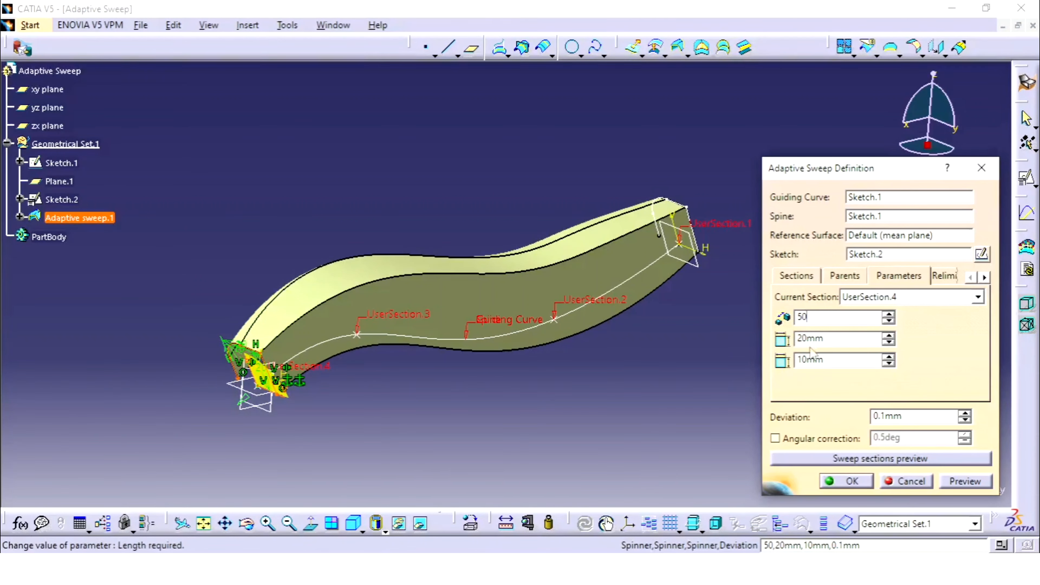
pyautogui.click(854, 339)
pyautogui.doubleClick(854, 339)
pyautogui.write('50')
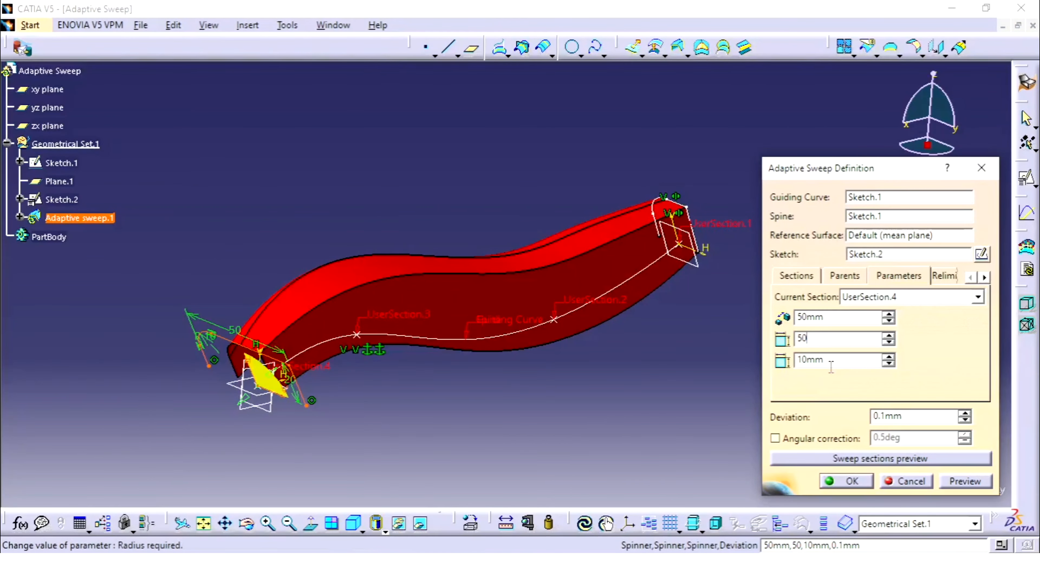
# Set UserSection.4's radius to 20 mm, preview the sweep and accept the definition
pyautogui.click(837, 362)
pyautogui.doubleClick(837, 362)
pyautogui.write('20')
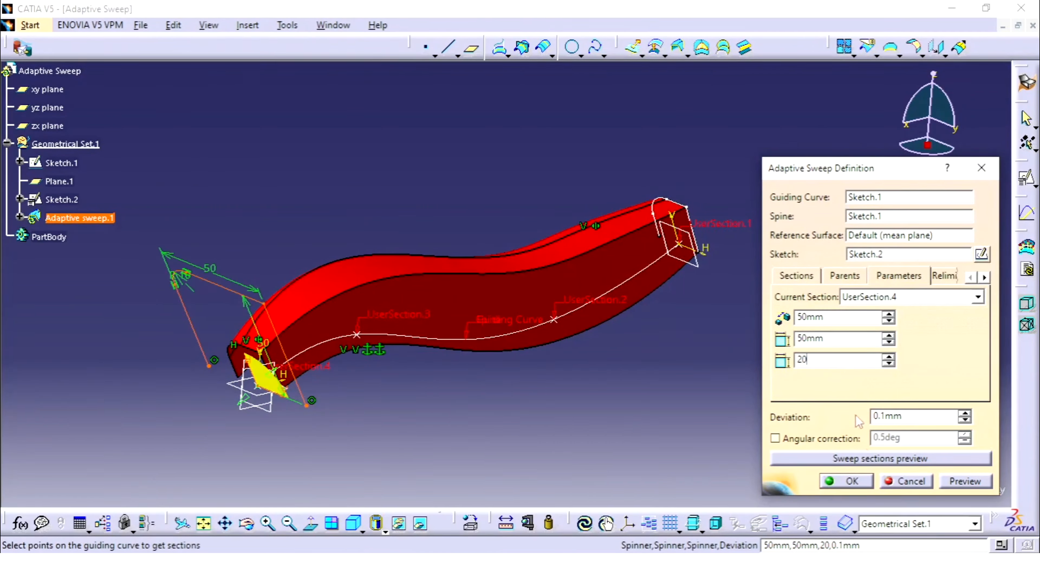
pyautogui.click(960, 483)
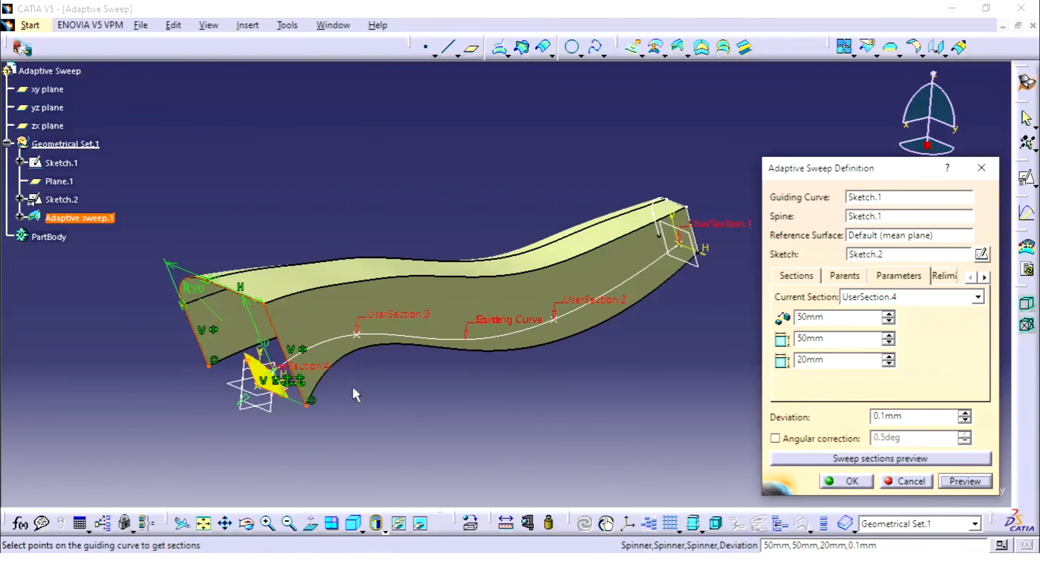
pyautogui.moveTo(355, 394); pyautogui.dragTo(716, 446, button='middle')
pyautogui.click(843, 485)
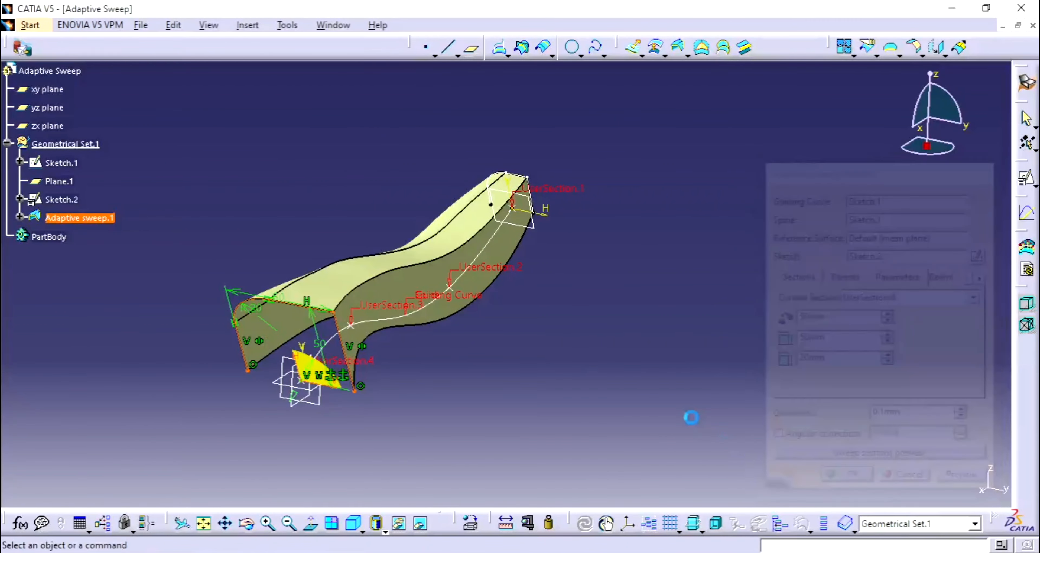
# Reopen the adaptive sweep's definition, review UserSection.2 and UserSection.3 and the parameters of UserSection.3, and close it without changes
pyautogui.moveTo(547, 330); pyautogui.dragTo(546, 289, button='middle')
pyautogui.moveTo(496, 335); pyautogui.dragTo(555, 329, button='middle')
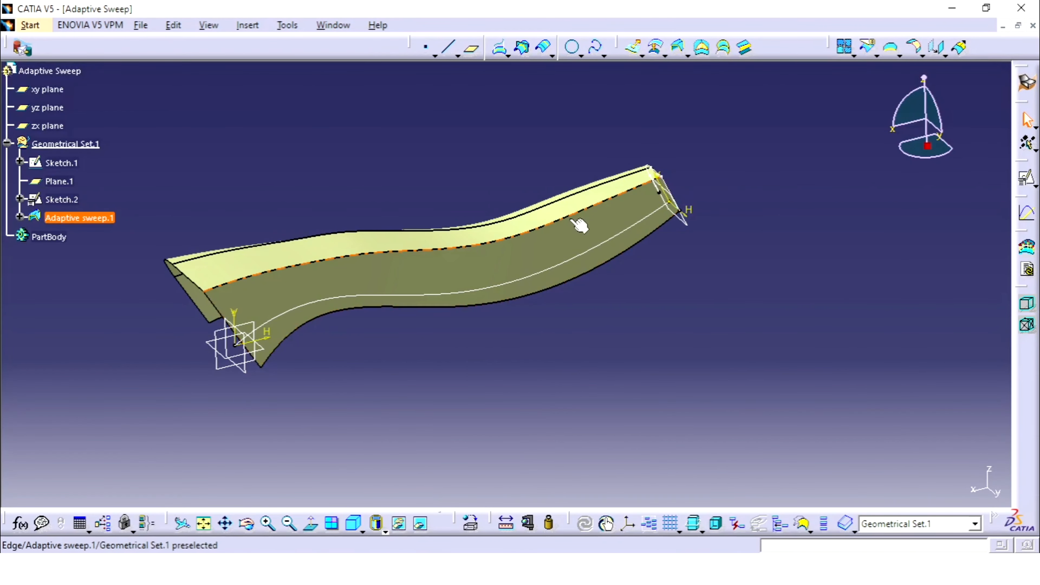
pyautogui.doubleClick(536, 244)
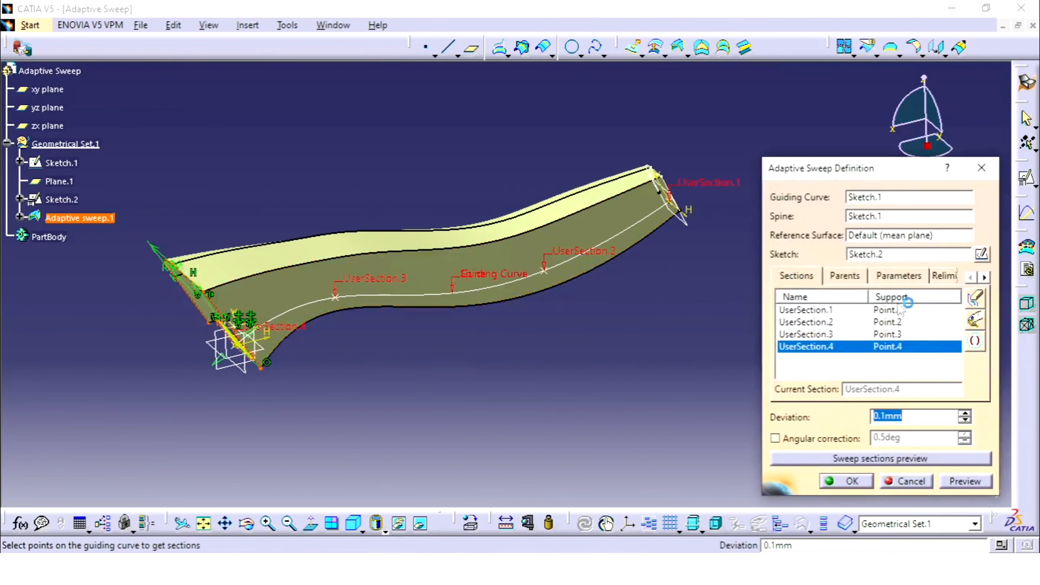
pyautogui.click(883, 322)
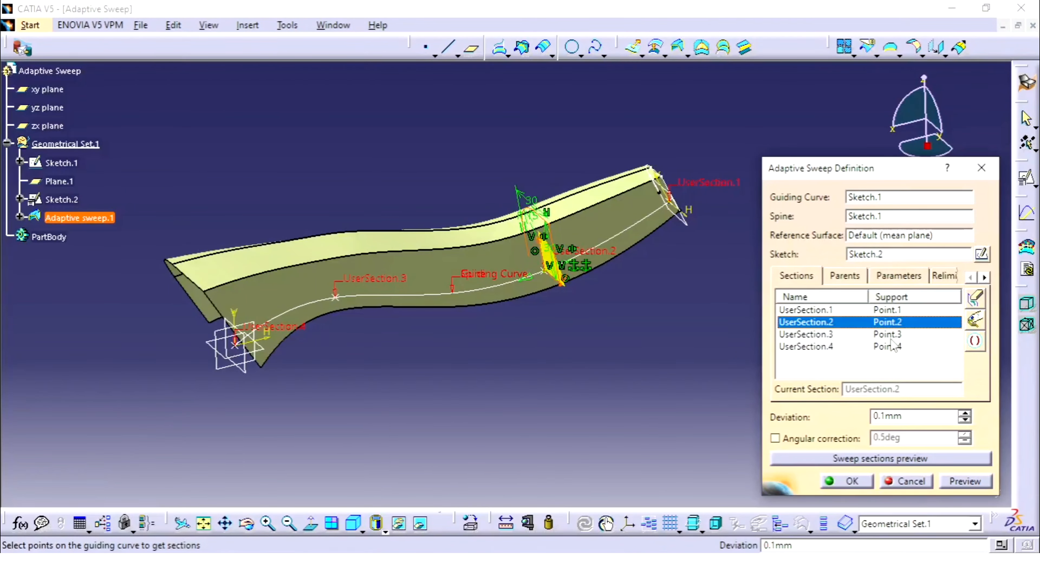
pyautogui.click(889, 334)
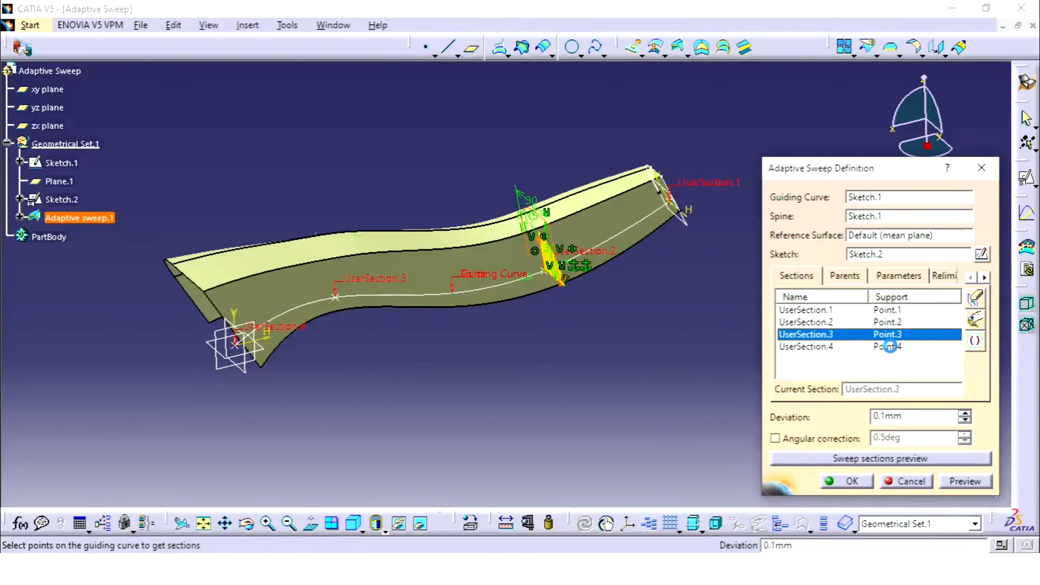
pyautogui.click(898, 275)
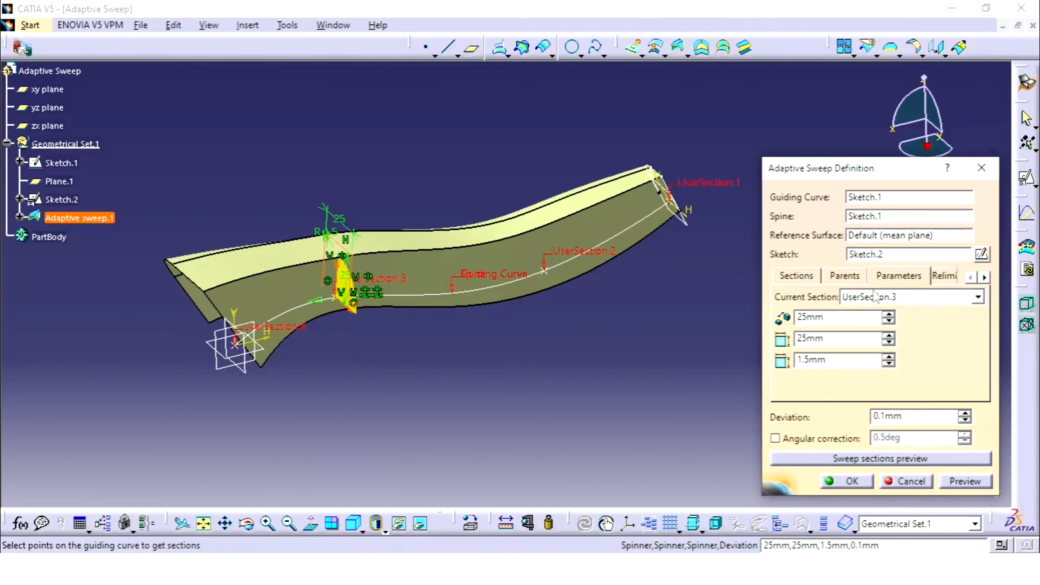
pyautogui.click(846, 481)
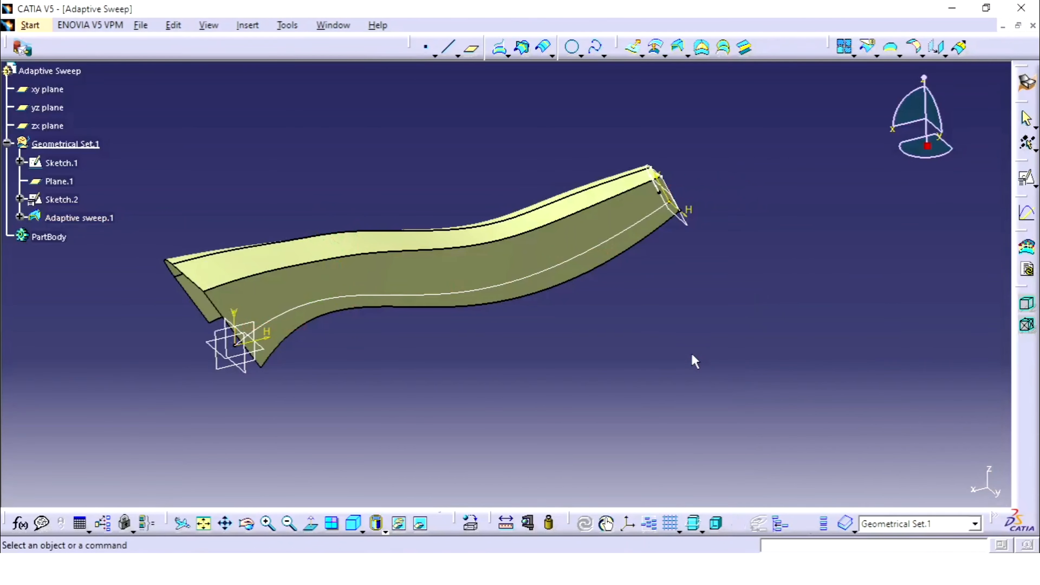